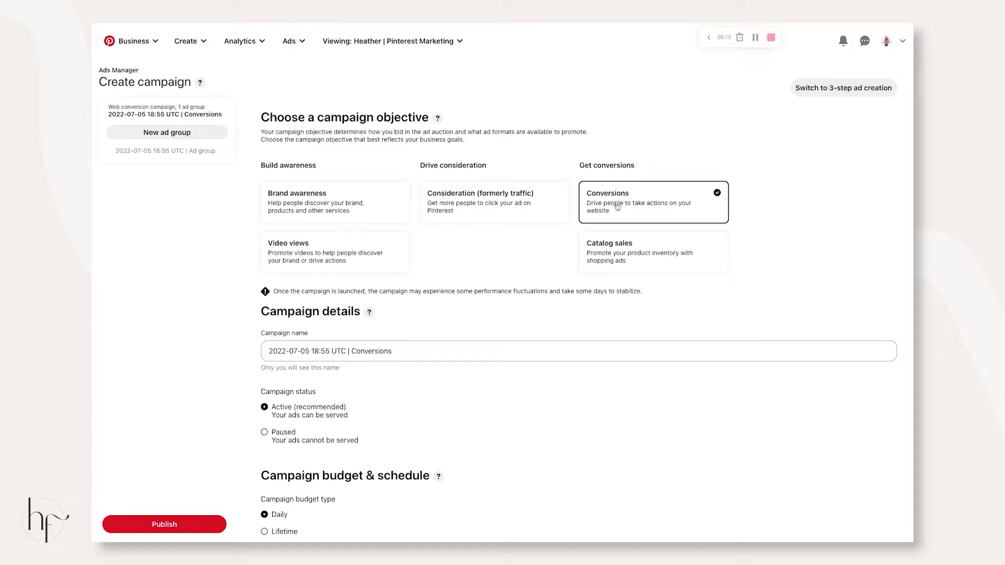
- Open the Pinterest tag conversions page and examine the Lead event count in the event history
click(296, 46)
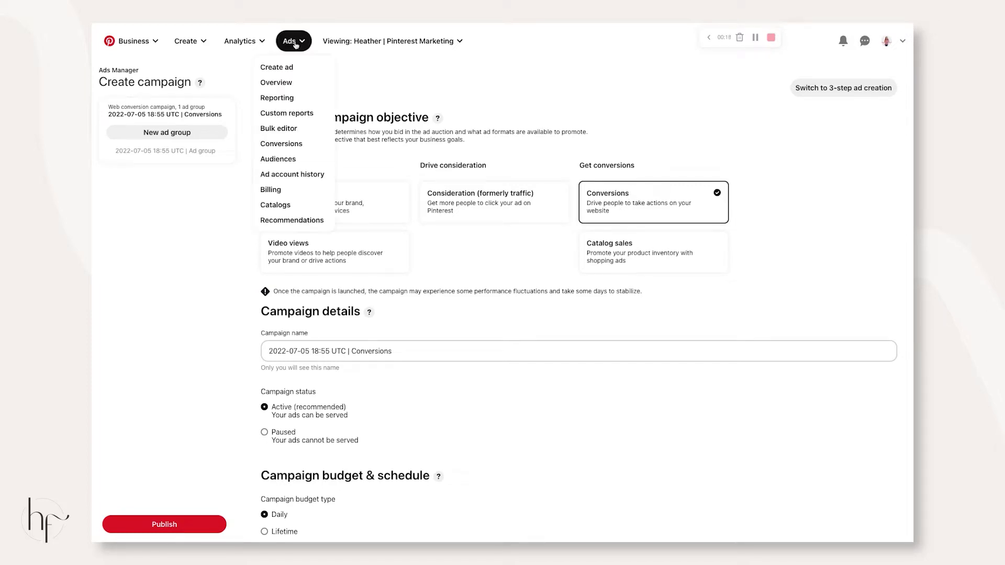
click(287, 147)
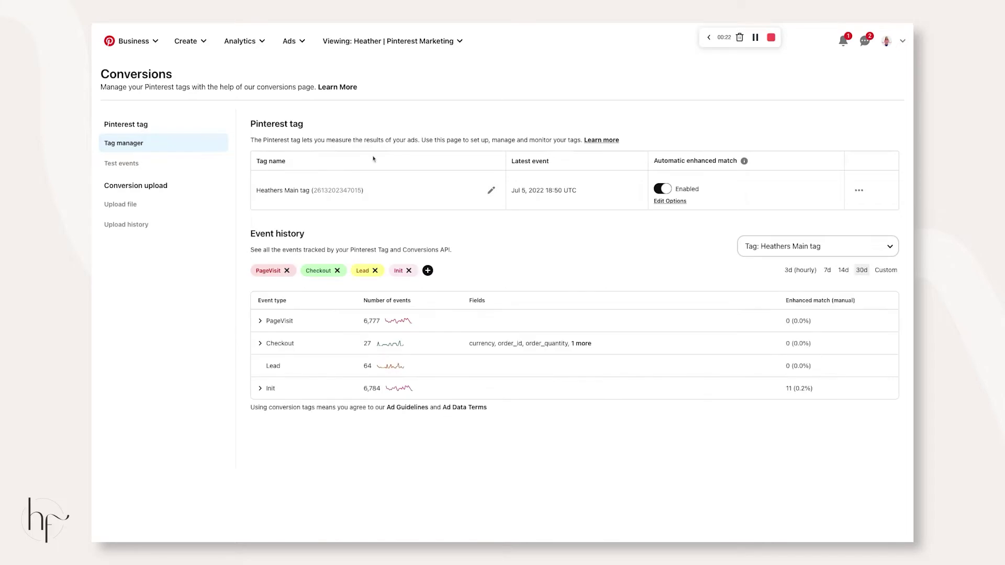
scroll(338, 173, down, 1)
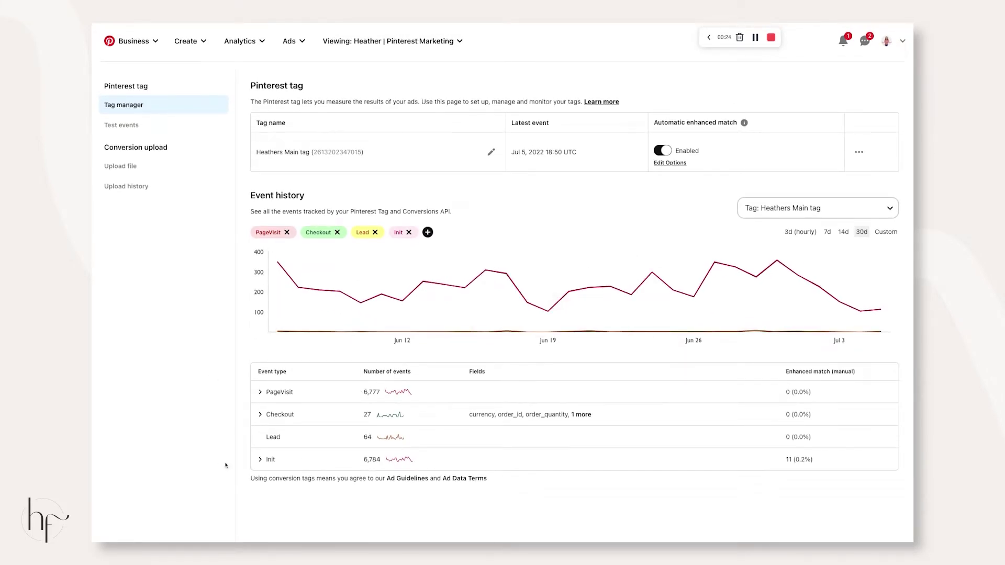
double_click(366, 438)
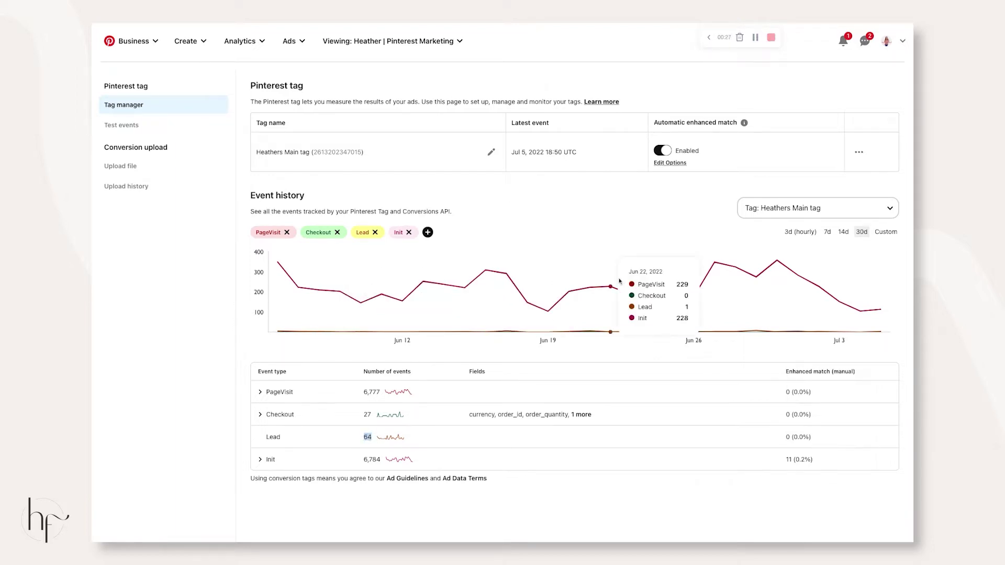
- Add the Signup event type to the tag's event history and save the selection
click(428, 233)
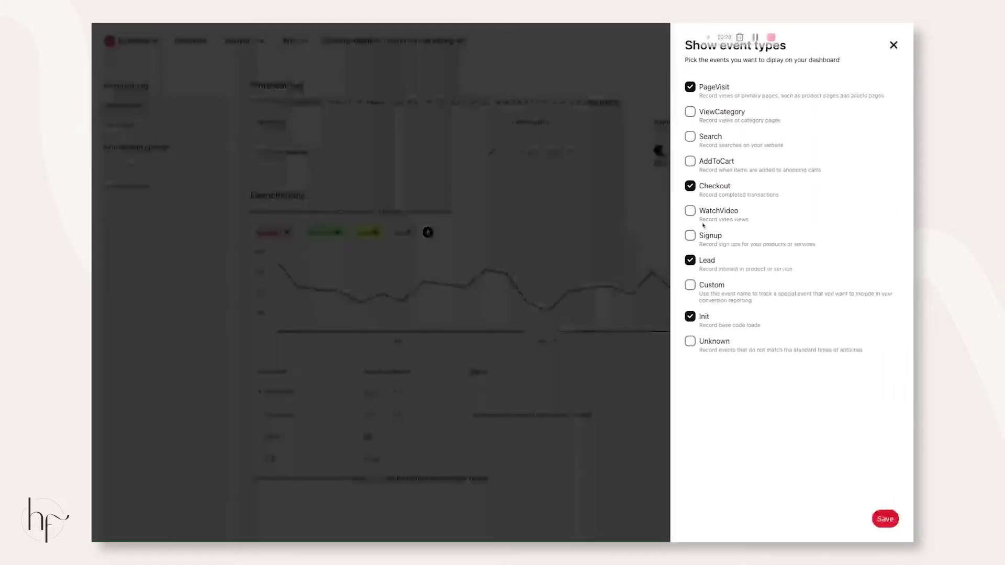
click(696, 236)
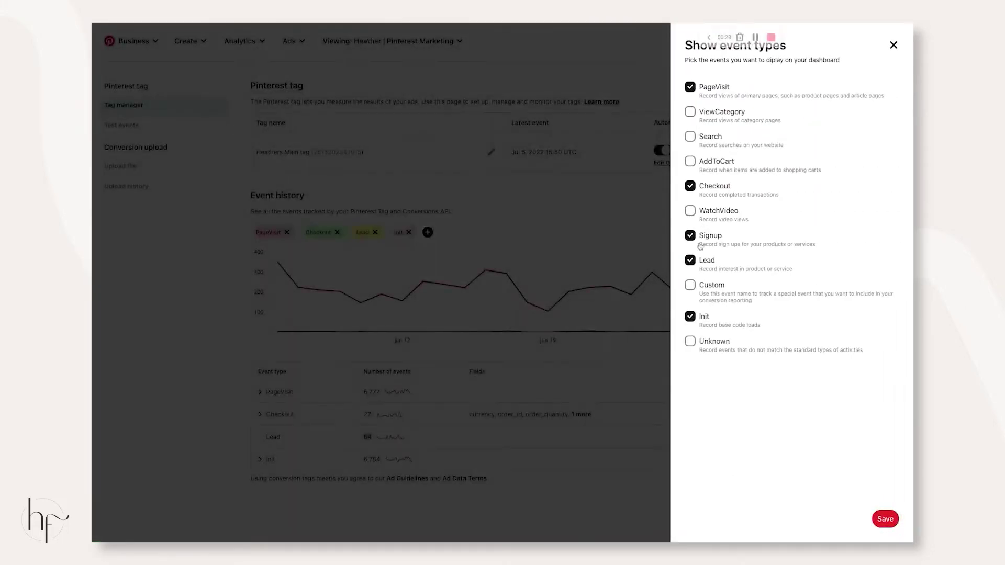
click(884, 518)
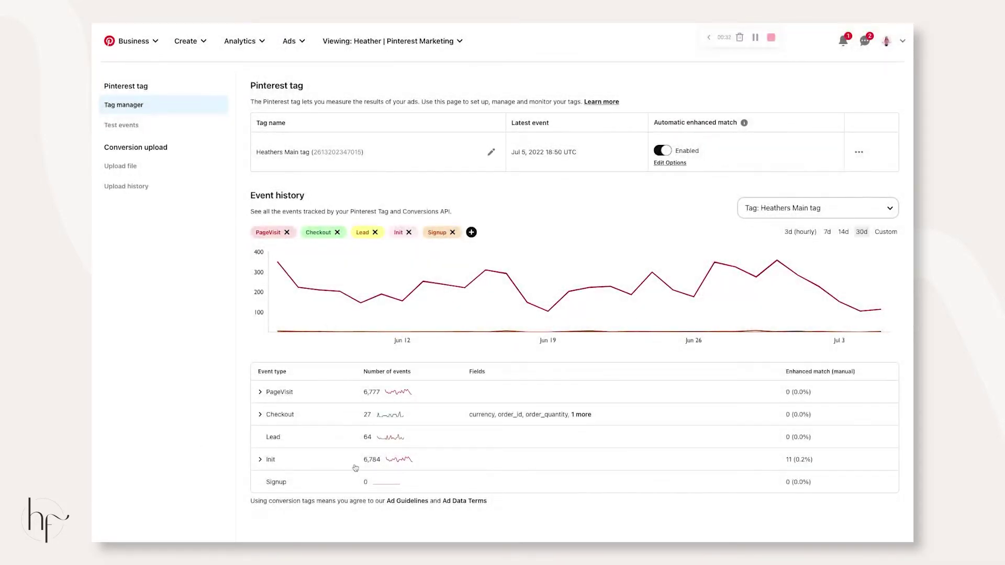
scroll(386, 418, down, 1)
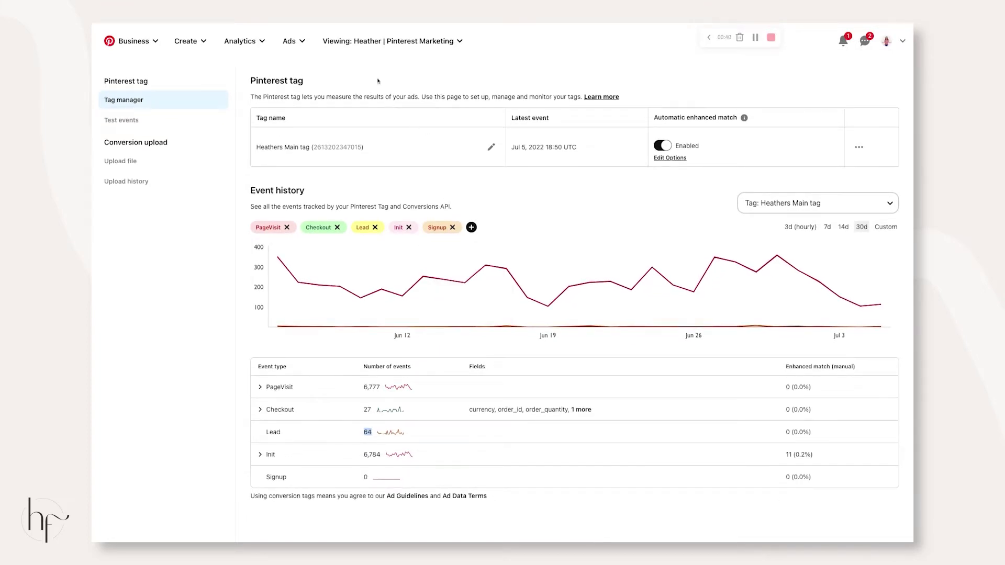
- Return to campaign creation with the Conversions objective and name the campaign "Pinterest Idea Ad for Promoted Pins Guide"
click(291, 41)
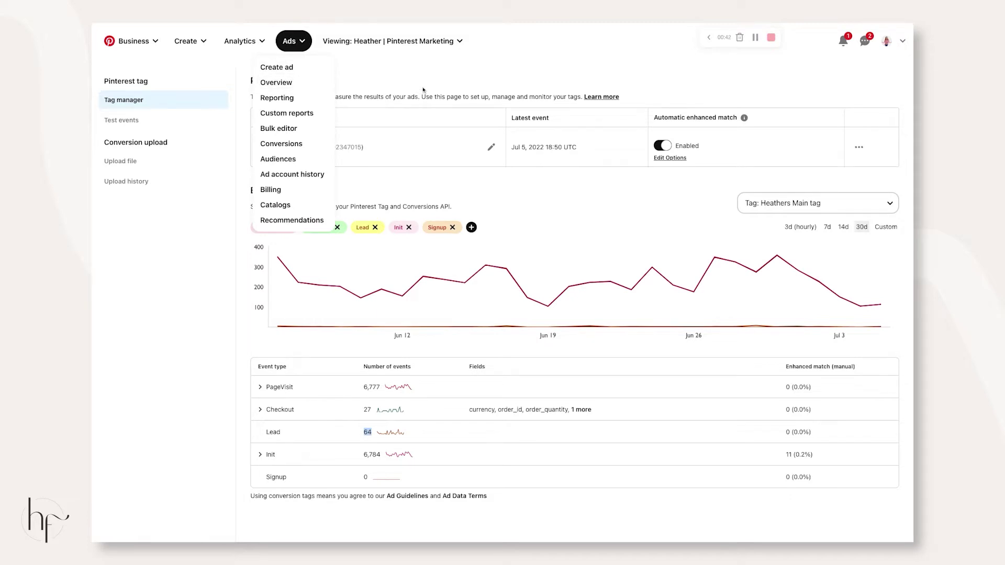
click(654, 195)
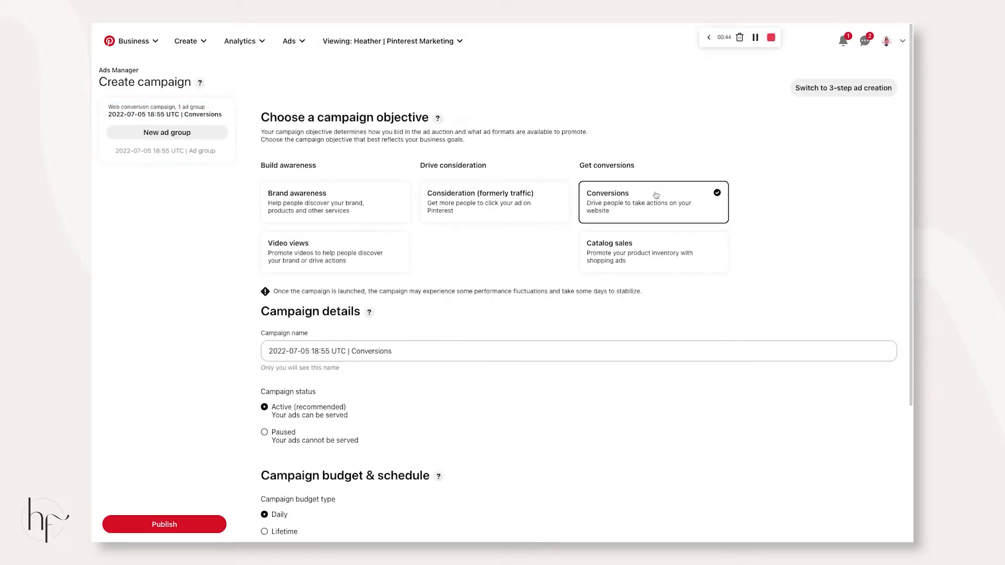
drag(394, 351, 268, 351)
text(Pinterest Idea Ads)
key(BackSpace)
text(Test)
double_click(377, 352)
text(for Promoted Pins guid)
key(BackSpace)
key(BackSpace)
key(BackSpace)
key(BackSpace)
text(Guide)
- Set the campaign's daily spend limit to 10.00 USD and continue to the ad group details
scroll(326, 464, down, 3)
click(315, 412)
scroll(315, 410, down, 1)
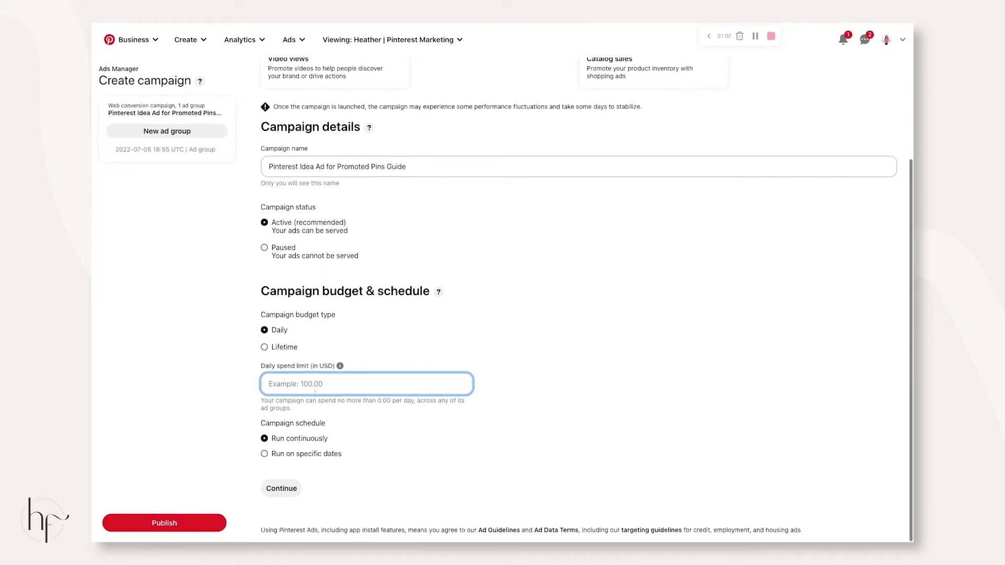
text(10)
scroll(395, 424, up, 4)
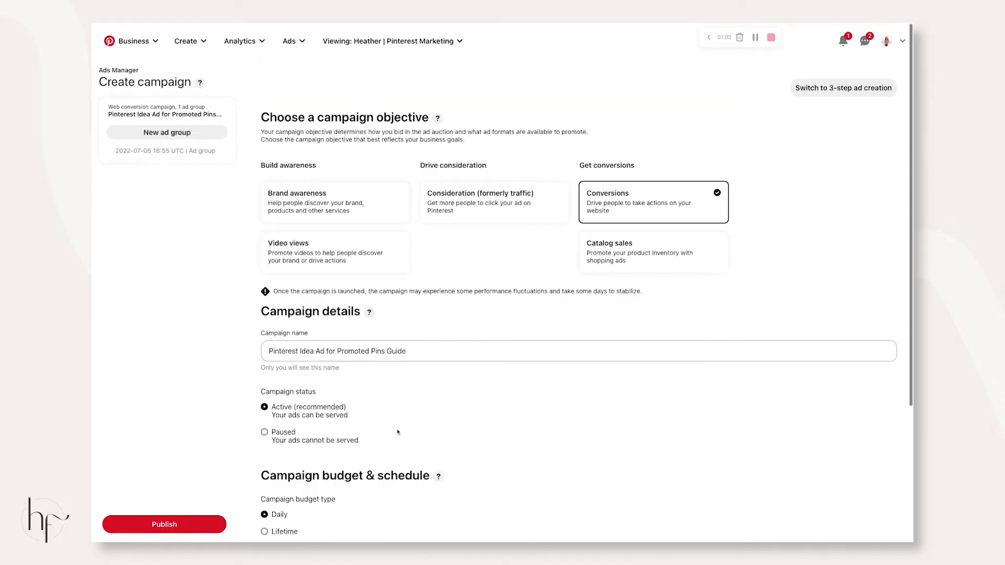
scroll(347, 407, down, 4)
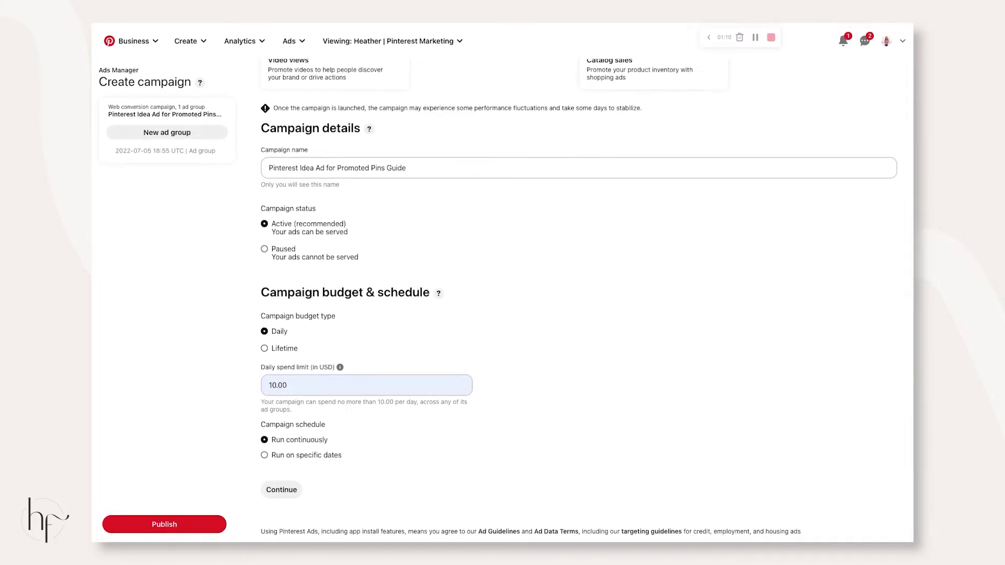
click(292, 490)
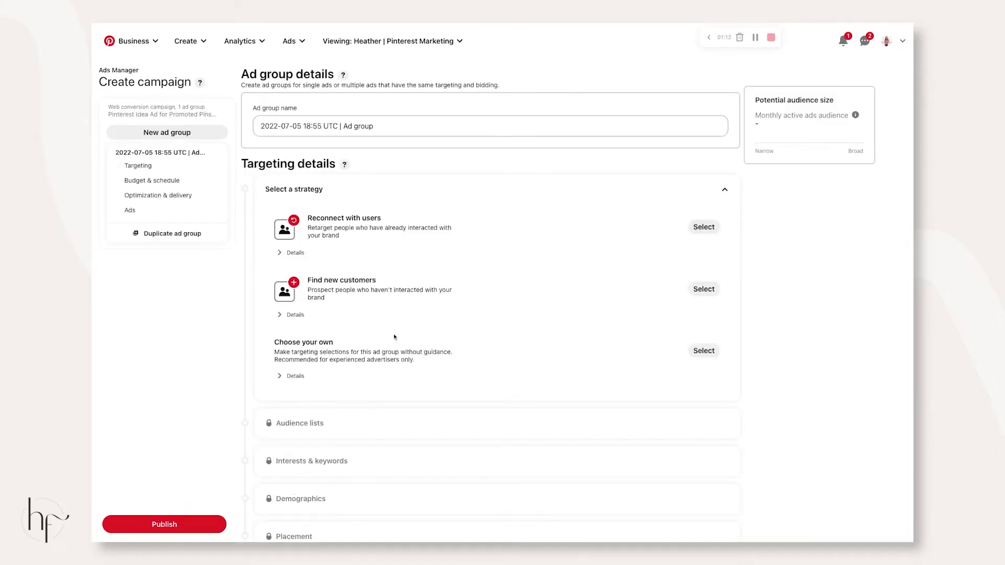
- Rename the ad group as "Promoted Pins Guide | KW & INT"
click(391, 129)
double_click(392, 129)
key(ctrl+a)
text(Promoted Pi)
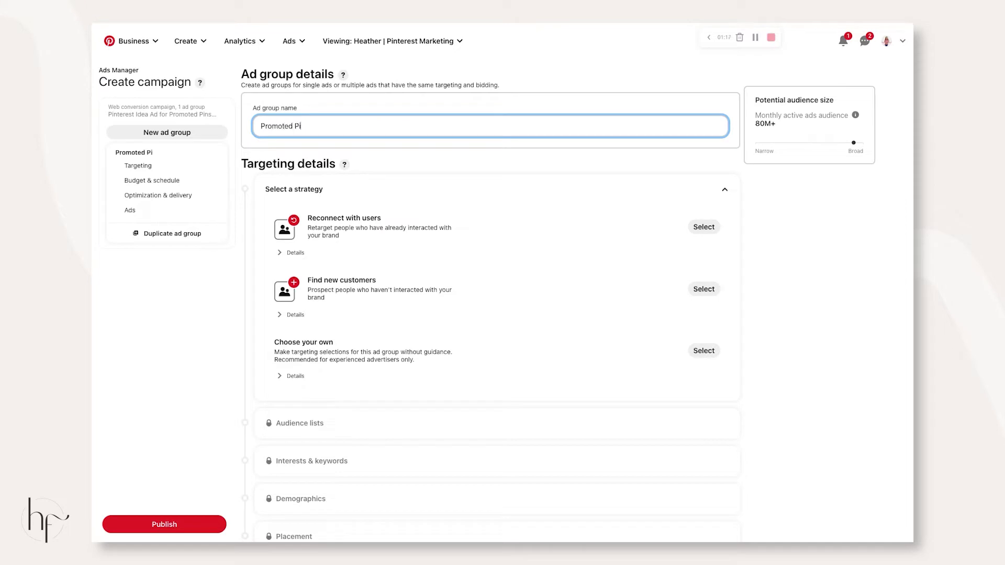
text(ns Guide | KW & INT)
key(Tab)
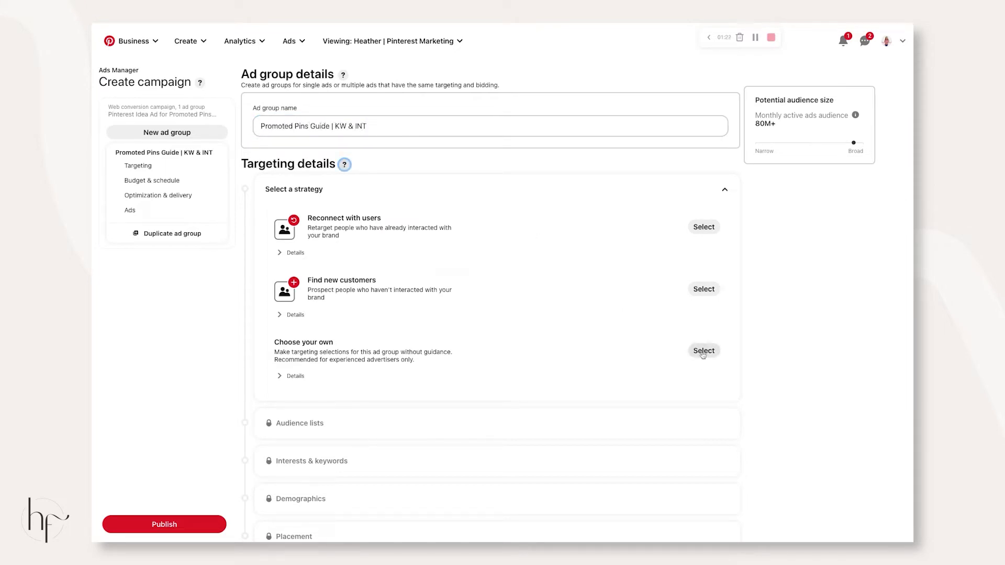
- Select the "Choose your own" targeting strategy for the ad group
click(276, 343)
drag(274, 344, 416, 361)
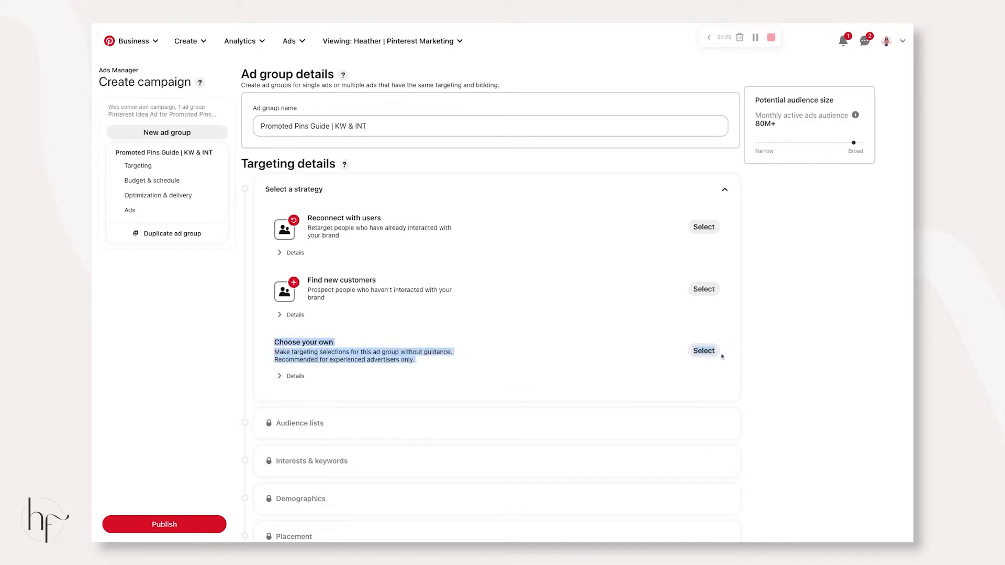
click(669, 368)
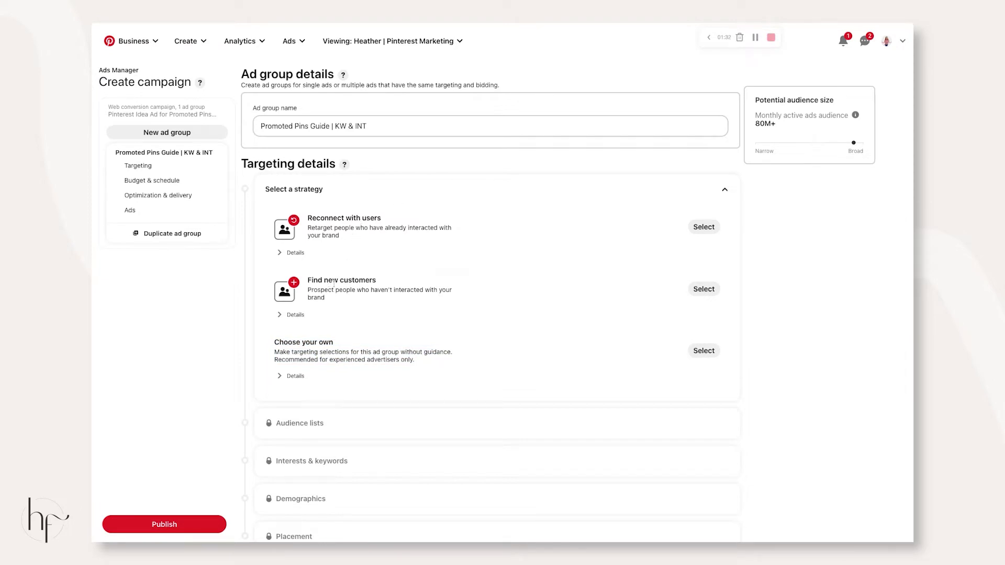
click(704, 351)
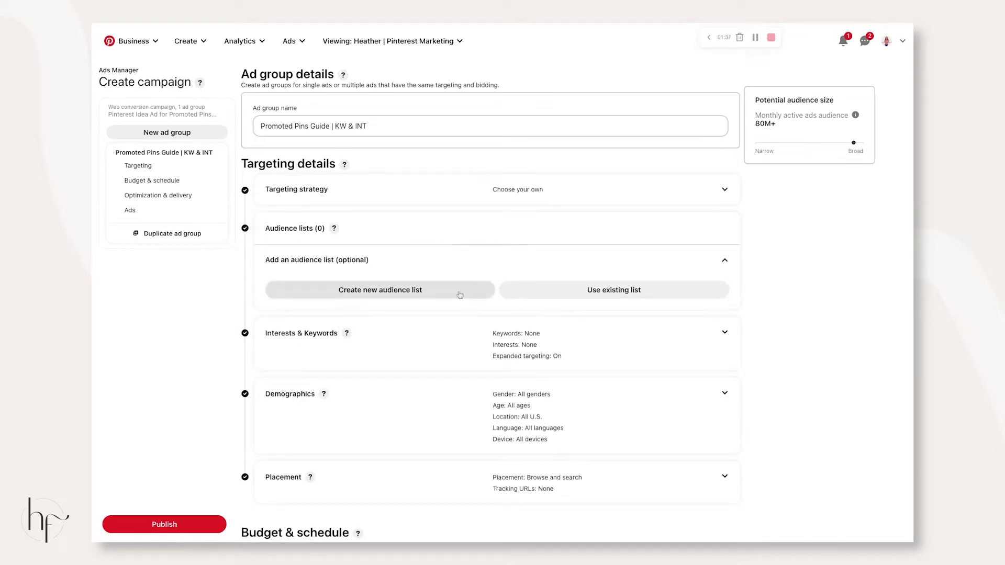
- Expand the Interests & Keywords targeting and add Finance as an interest
click(539, 339)
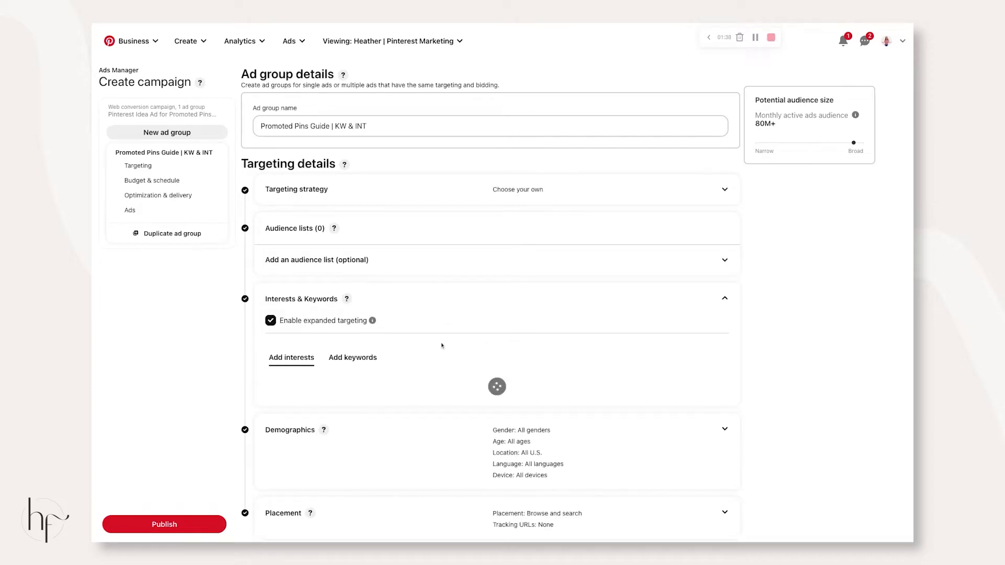
scroll(411, 333, down, 4)
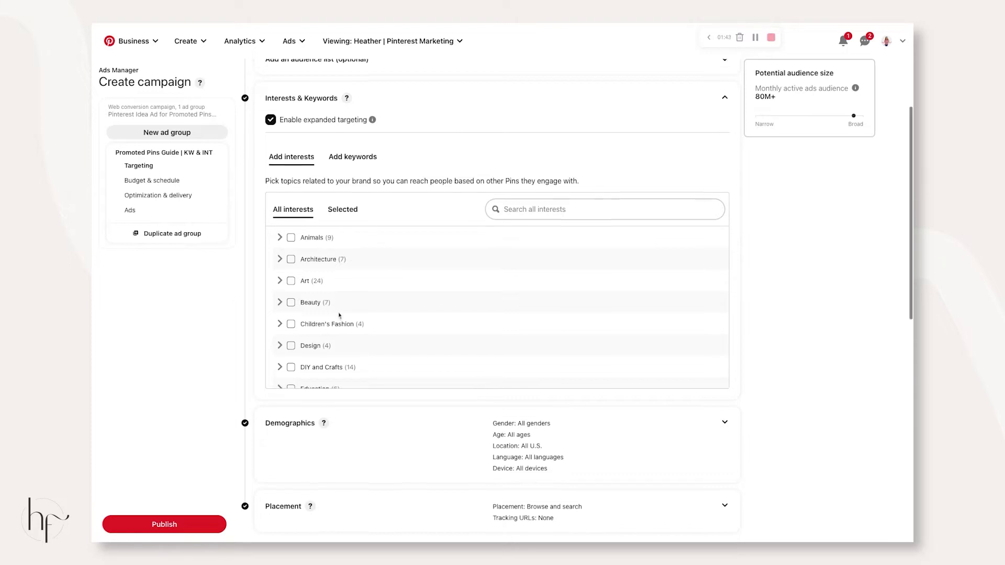
scroll(366, 314, down, 3)
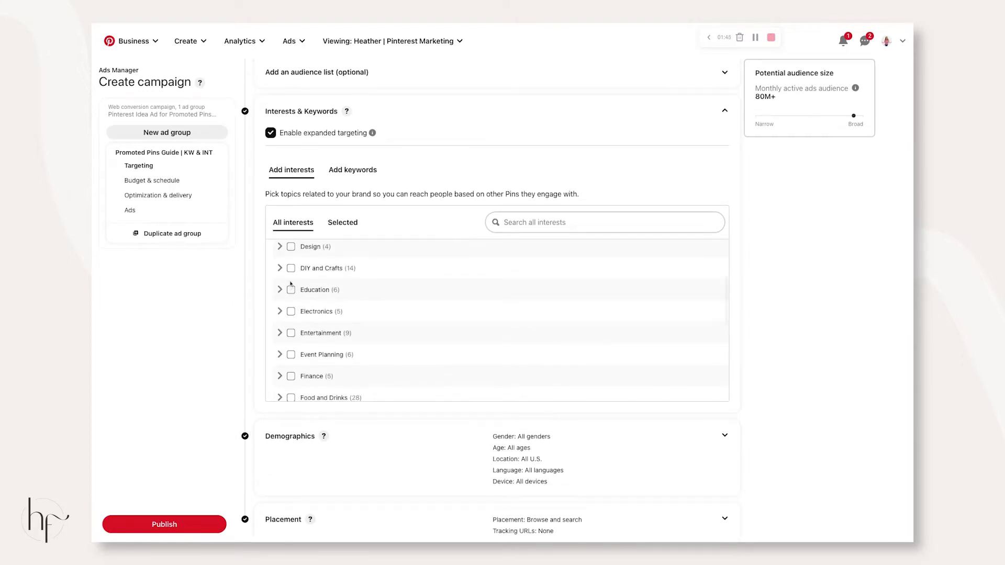
scroll(304, 320, down, 1)
click(303, 321)
scroll(347, 325, up, 2)
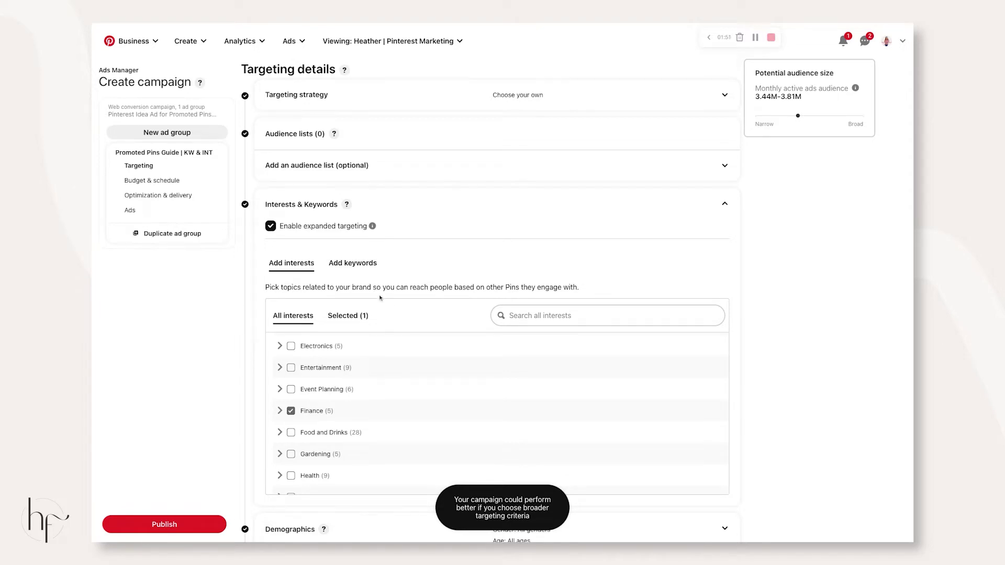
- Switch to keyword targeting and search for keywords related to "pinterest ads"
click(367, 264)
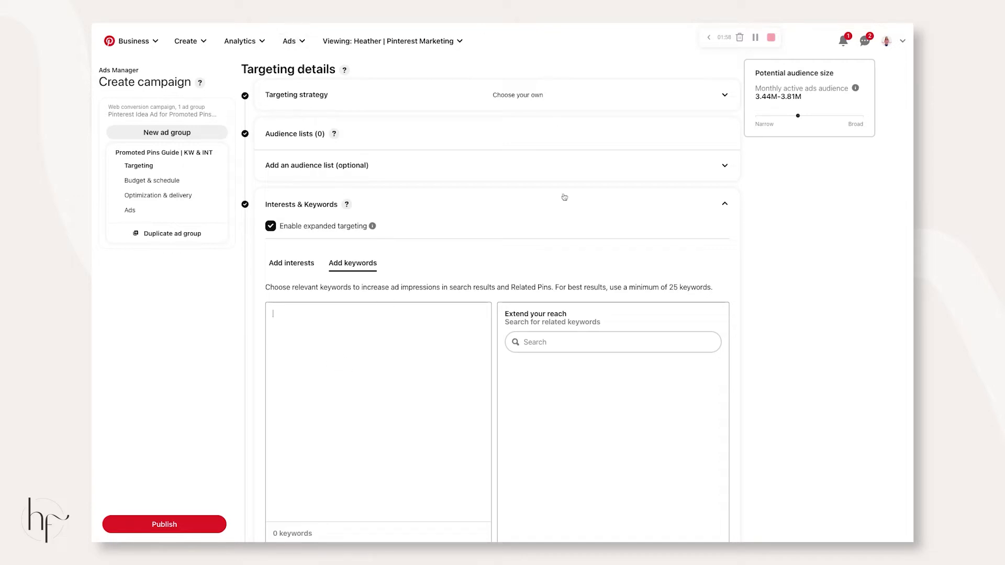
click(559, 341)
text(promoted p)
key(ctrl+a)
text(pinterset ads)
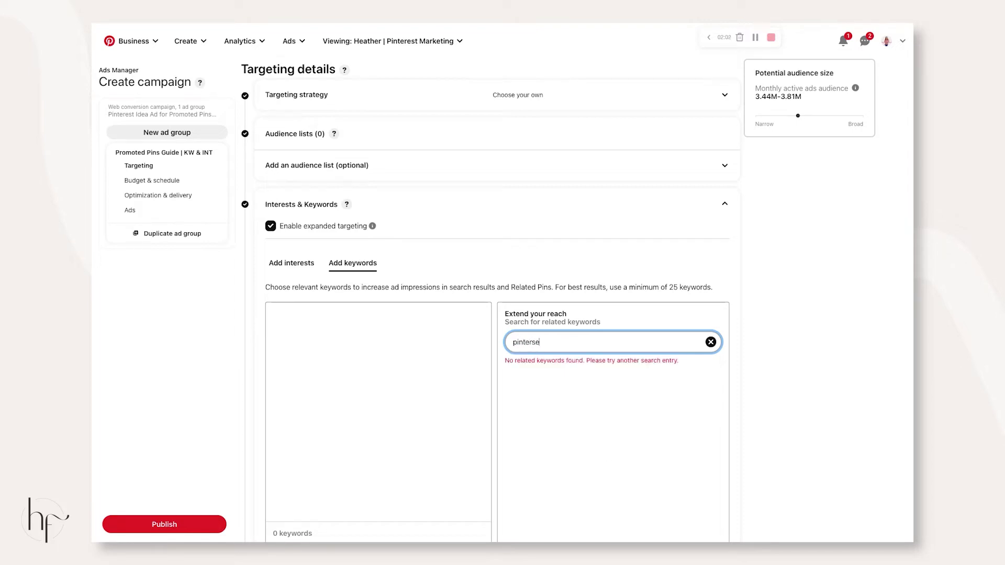
key(BackSpace)
key(BackSpace)
key(BackSpace)
text(est ads)
scroll(639, 277, down, 2)
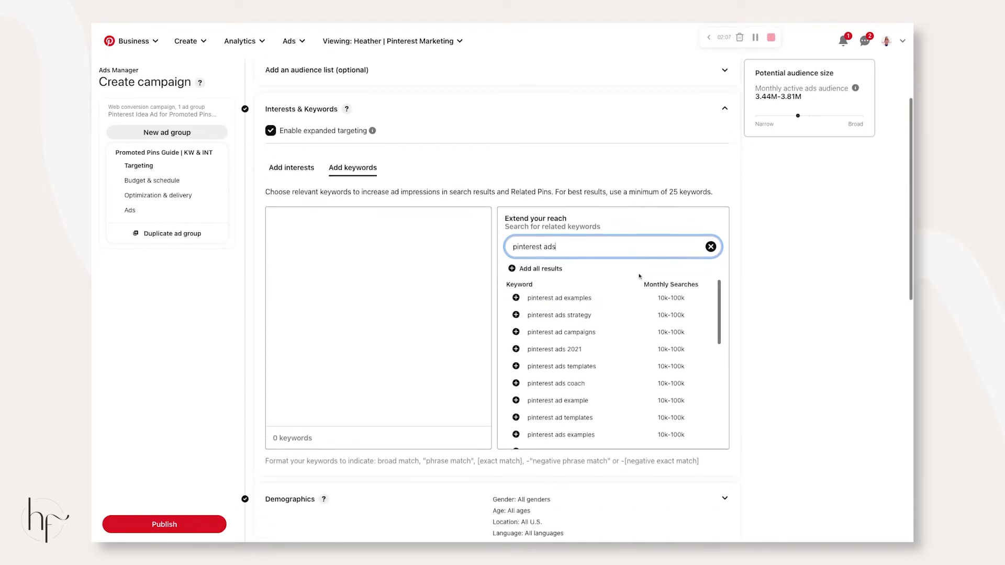
- Review the related keywords and add all results to the keyword list, starting with pinterest ad examples, pinterest ads strategy and pinterest ad campaigns
scroll(572, 326, down, 4)
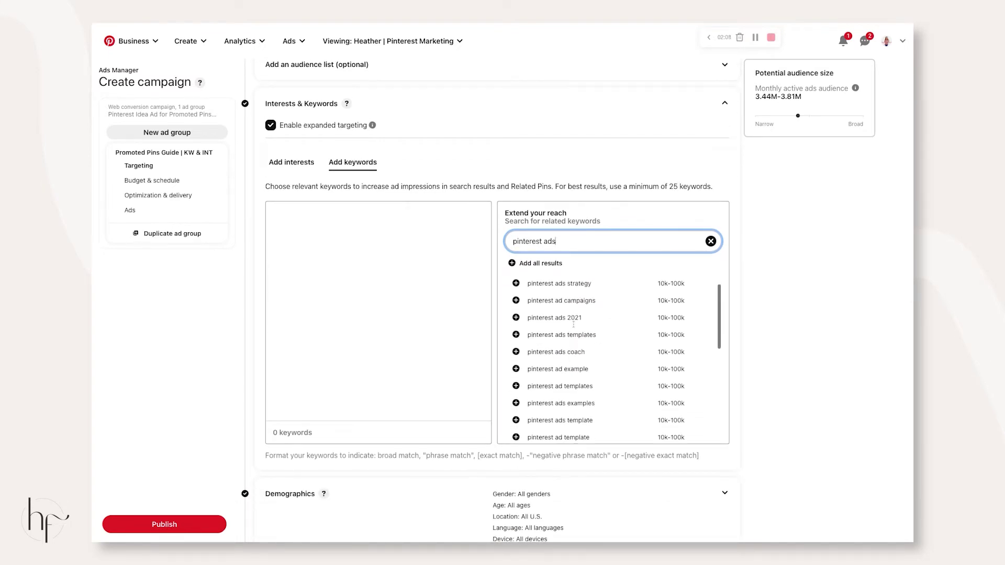
scroll(574, 328, down, 4)
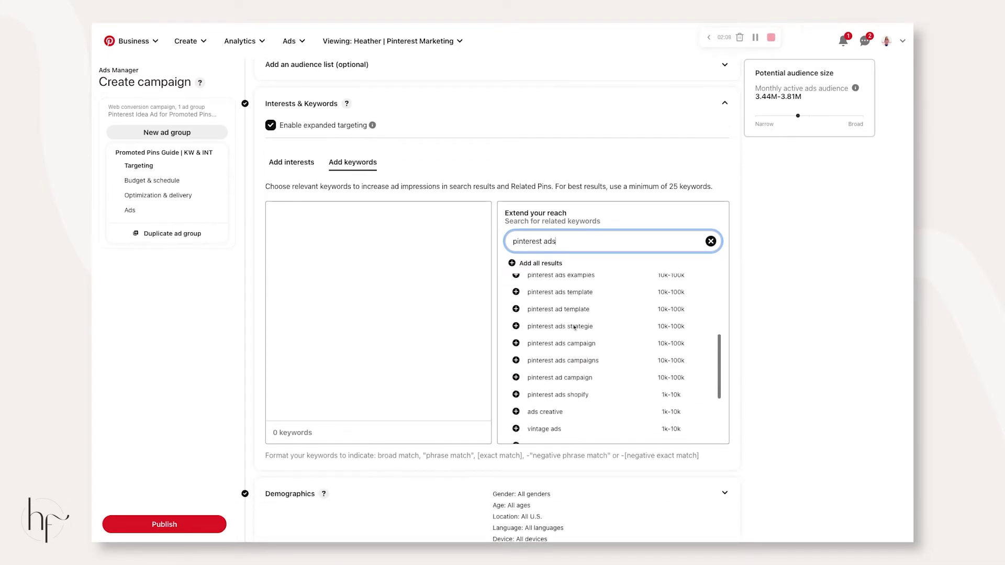
scroll(574, 327, down, 2)
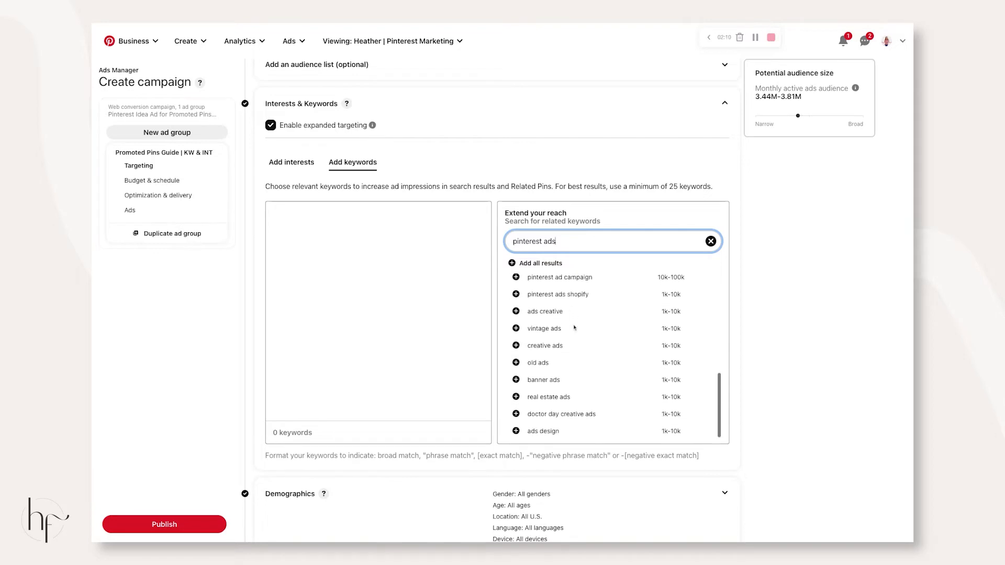
scroll(574, 328, up, 10)
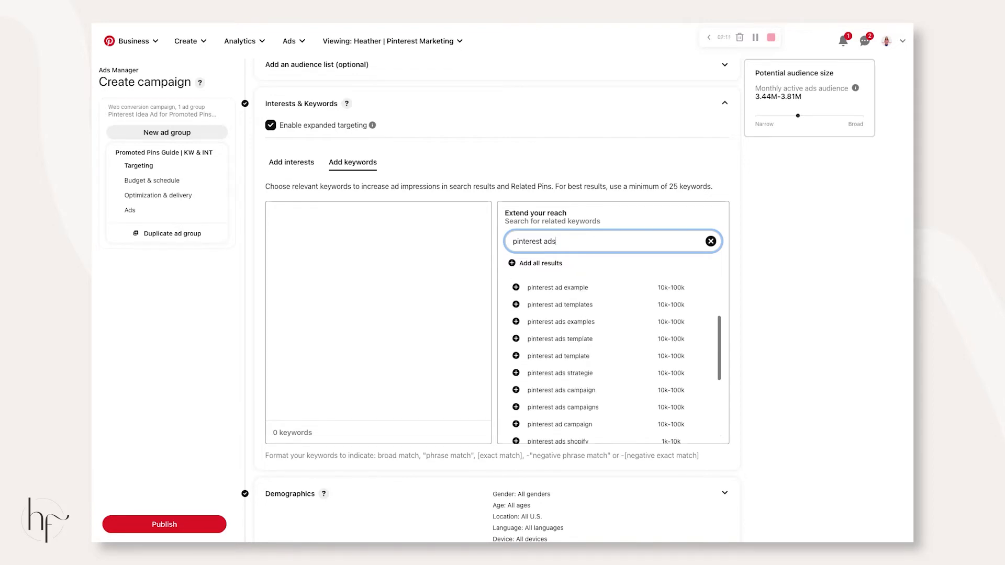
scroll(601, 360, up, 3)
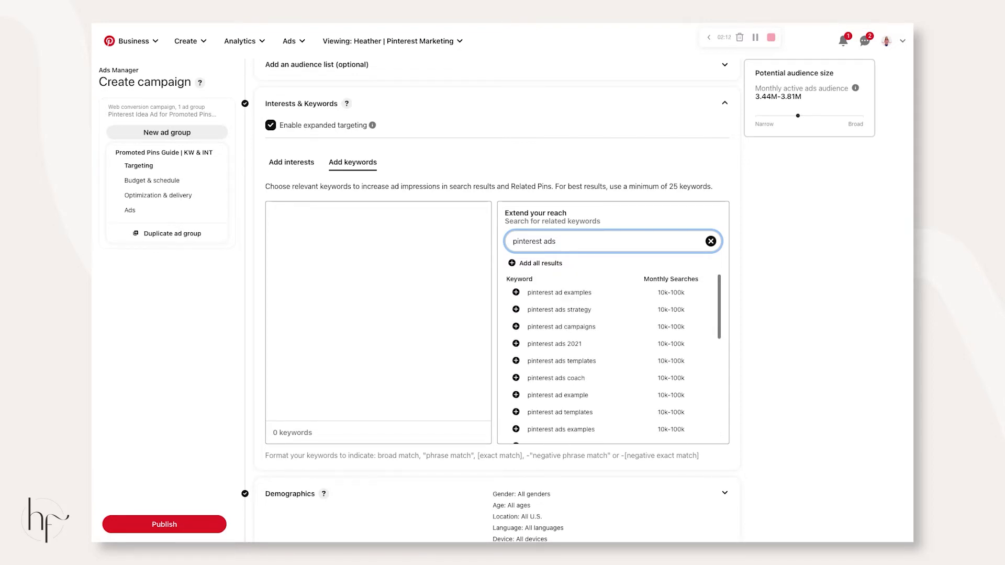
click(516, 292)
click(516, 310)
click(516, 326)
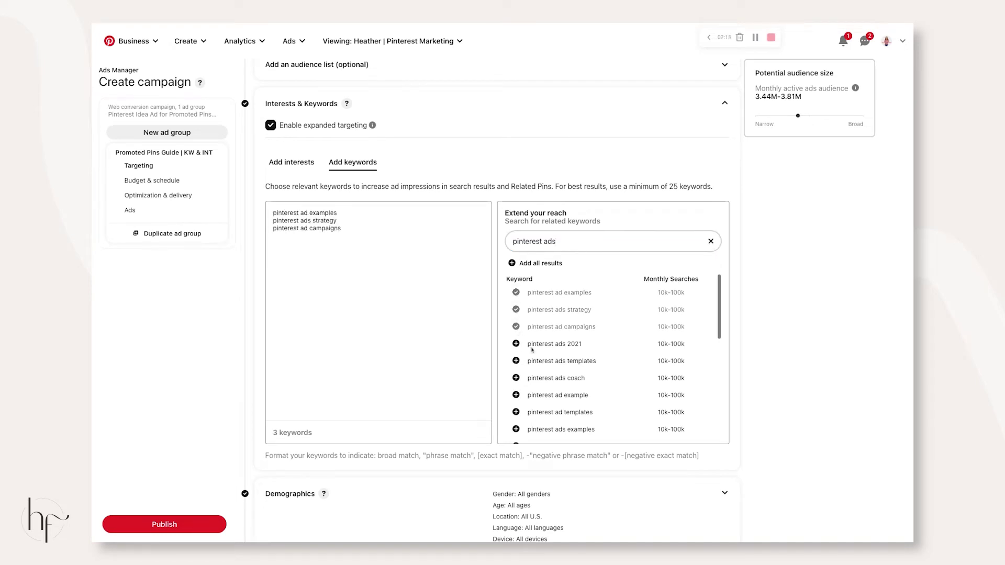
click(511, 263)
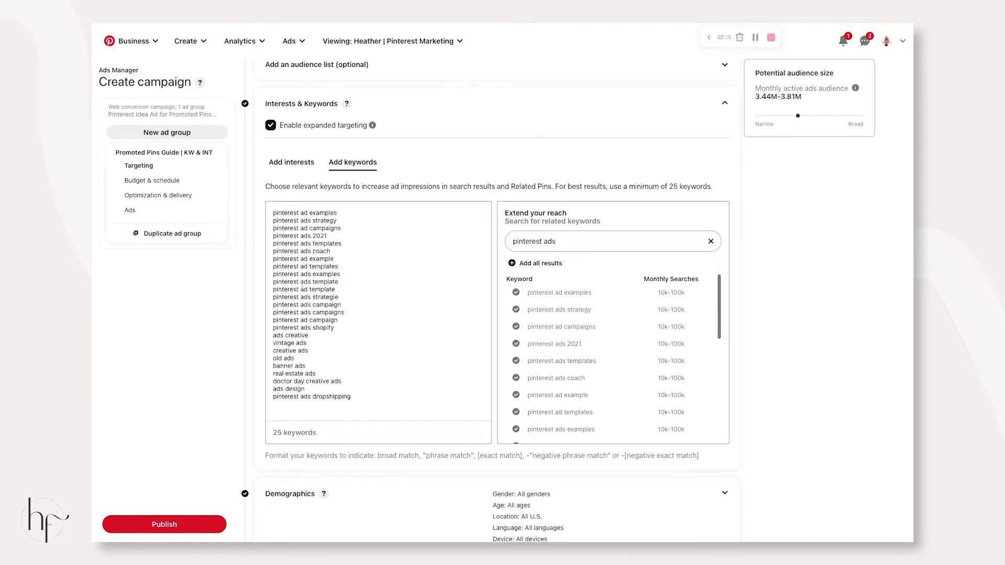
- Delete the unrelated keywords from "ads creative" through "ads design" and remove the blank line left in the list
scroll(308, 293, down, 2)
scroll(279, 259, up, 1)
drag(273, 259, 305, 313)
key(BackSpace)
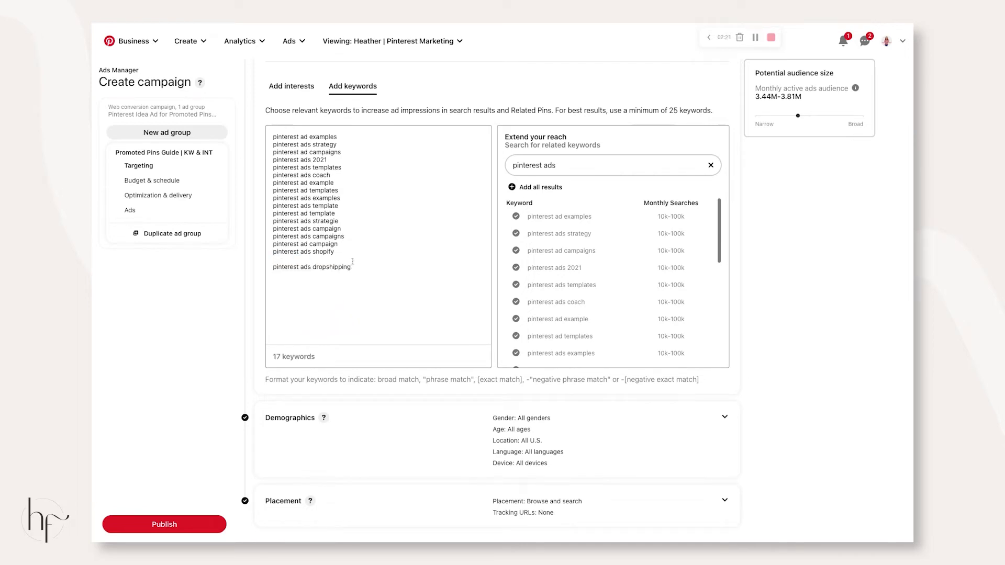
key(BackSpace)
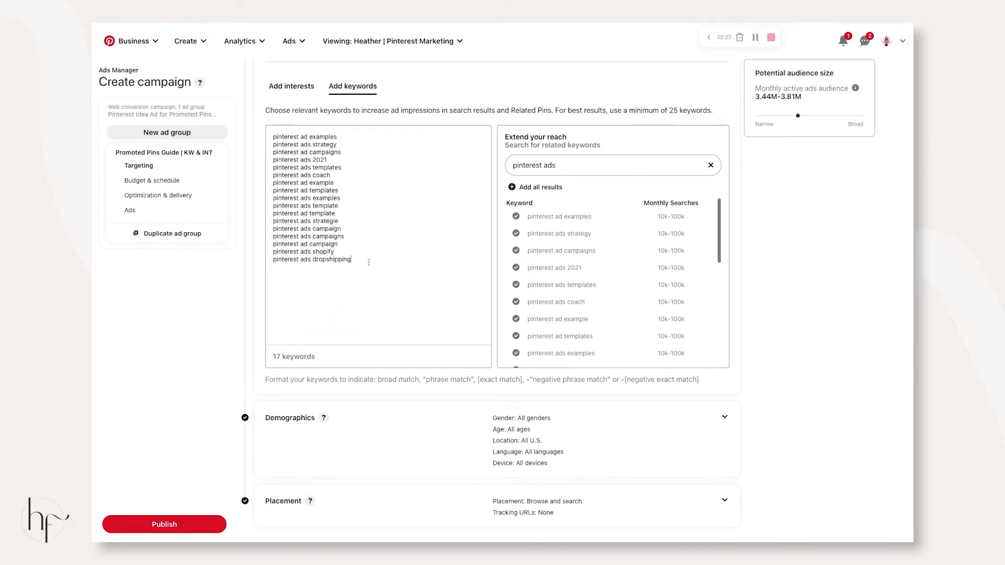
- Search for related keywords to "pinterest marketing" and add all the results to the keyword list
drag(555, 166, 512, 166)
text(pinterest)
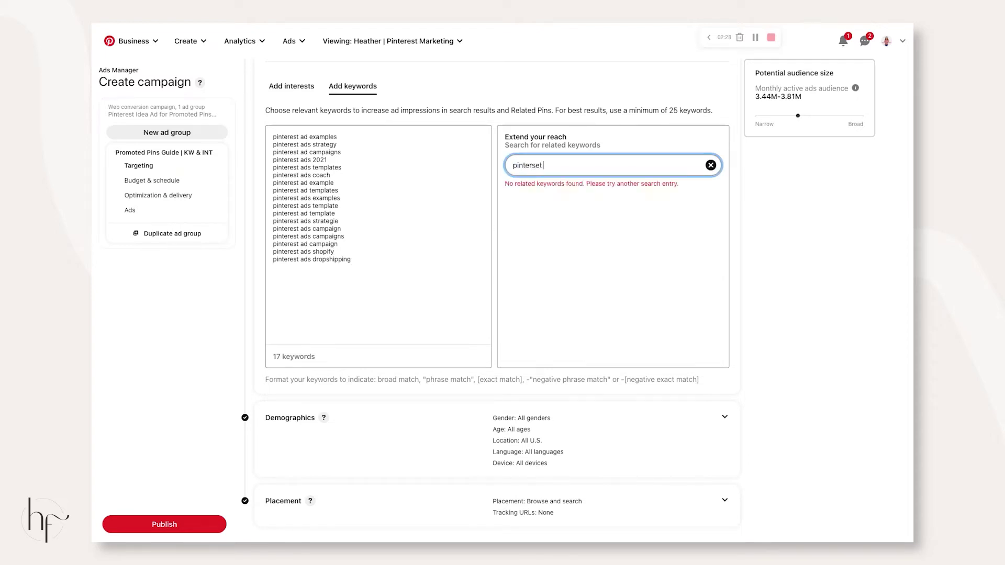
text( marketing)
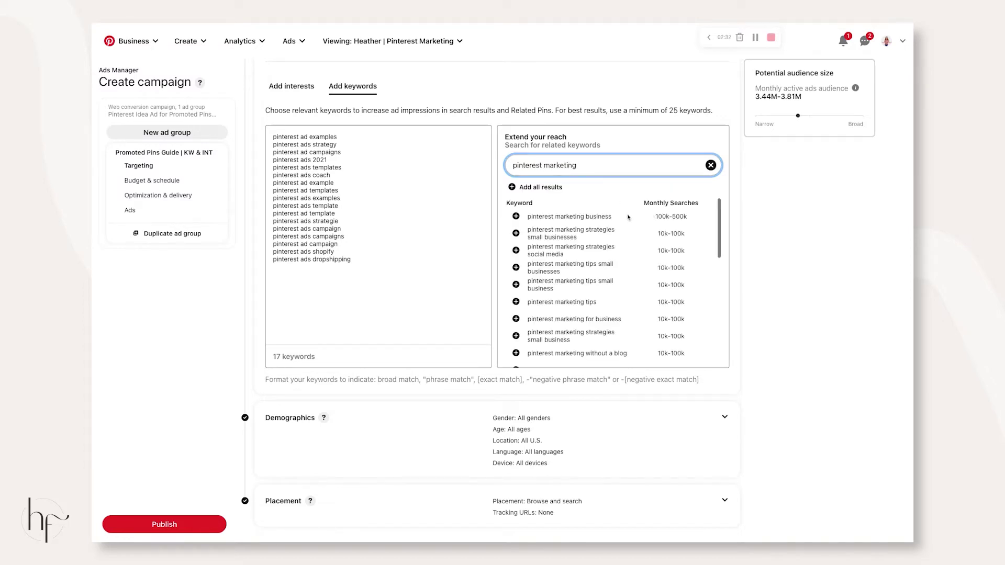
scroll(621, 260, down, 6)
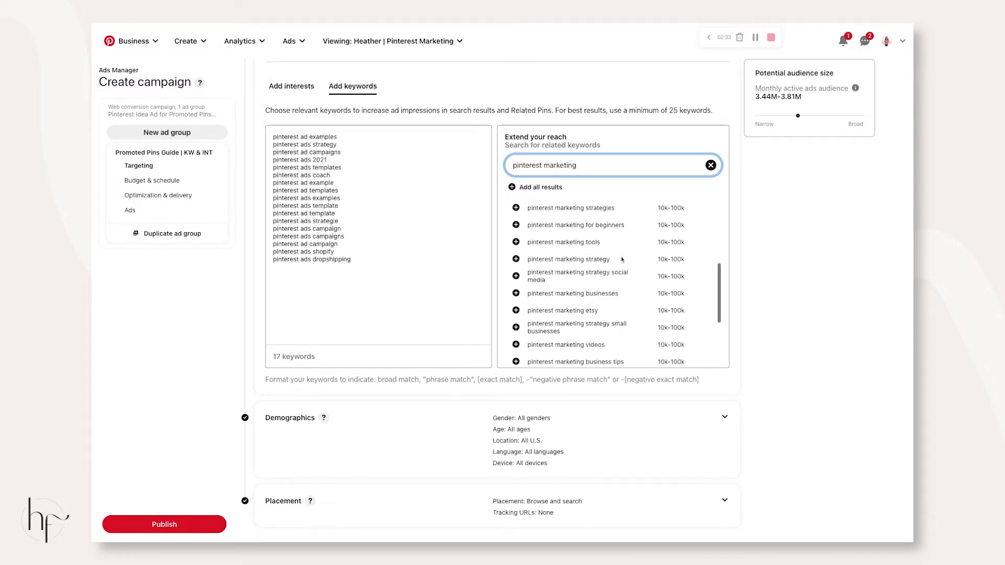
scroll(622, 259, up, 6)
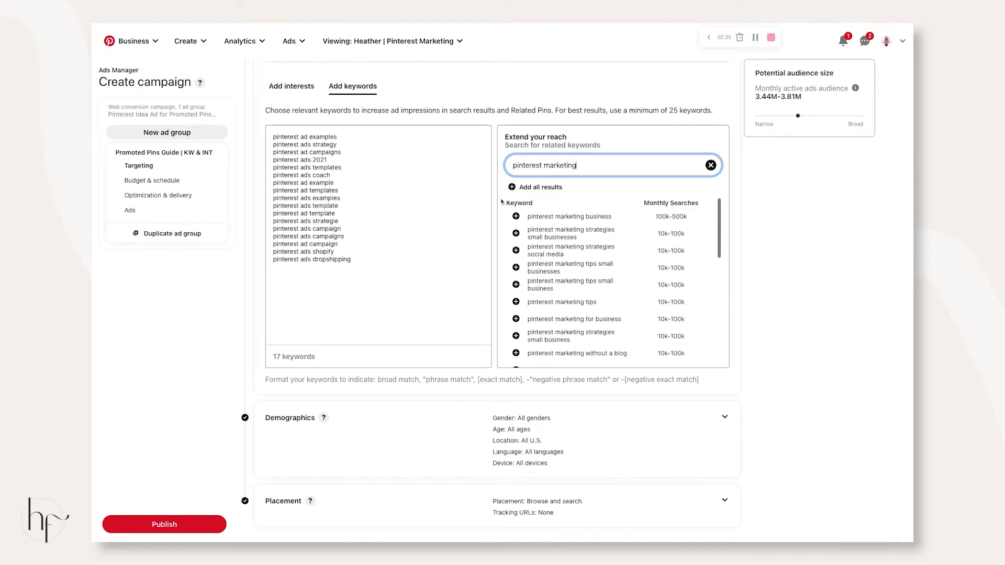
click(511, 187)
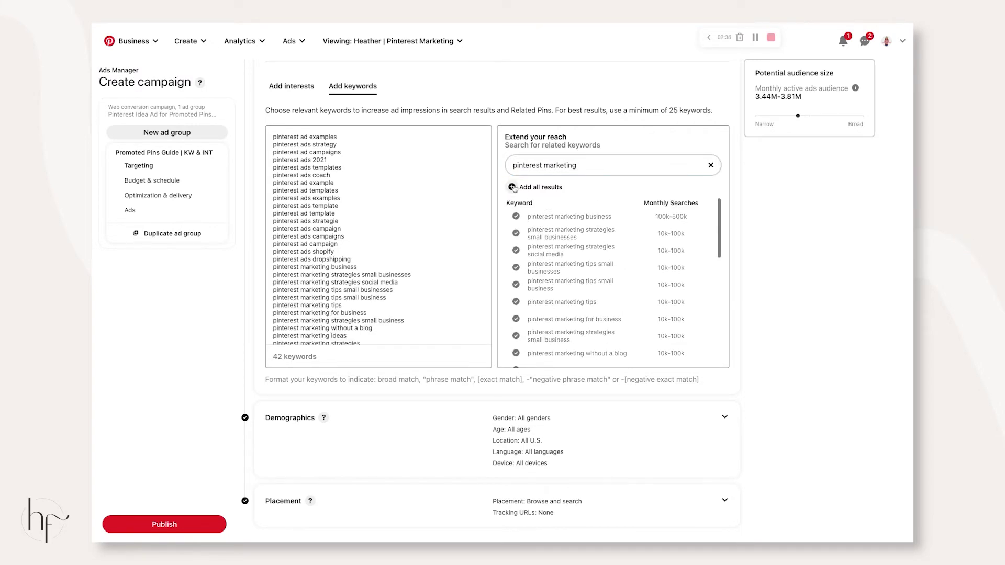
- Load more related keywords for "pinterest marketing" and add that batch of results to the list as well
scroll(590, 303, down, 10)
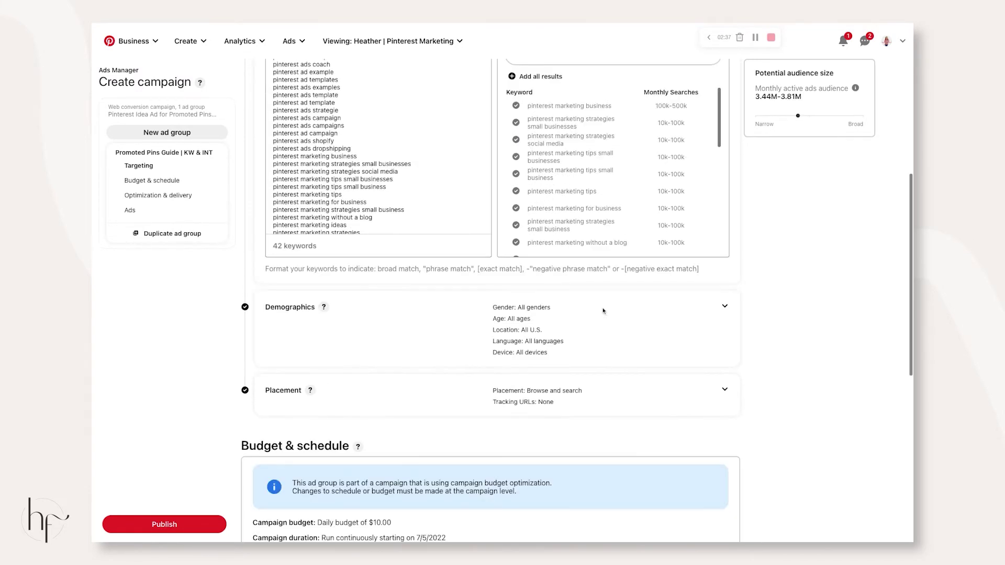
scroll(604, 317, up, 6)
scroll(601, 313, up, 9)
scroll(579, 316, down, 3)
scroll(580, 316, down, 10)
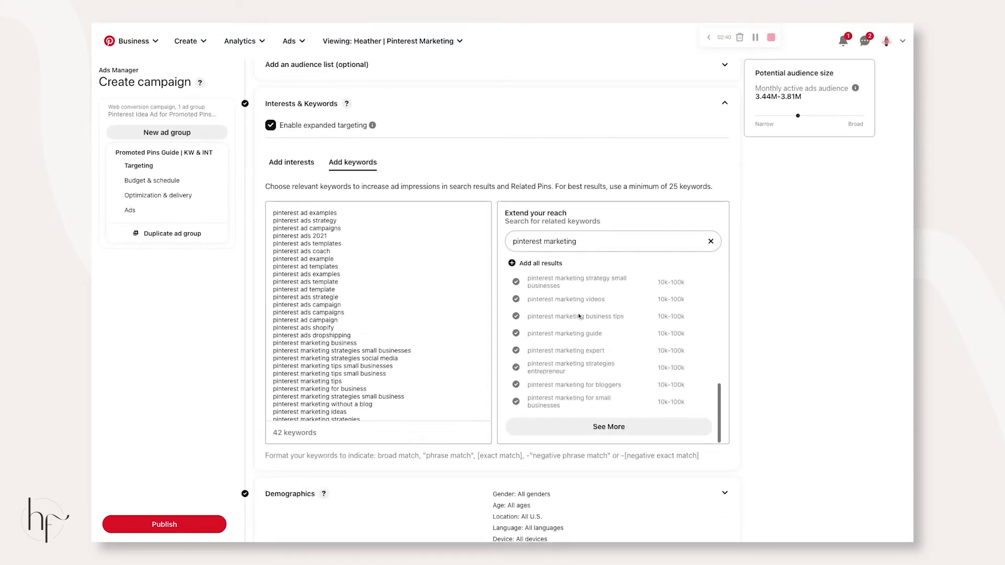
scroll(593, 322, up, 6)
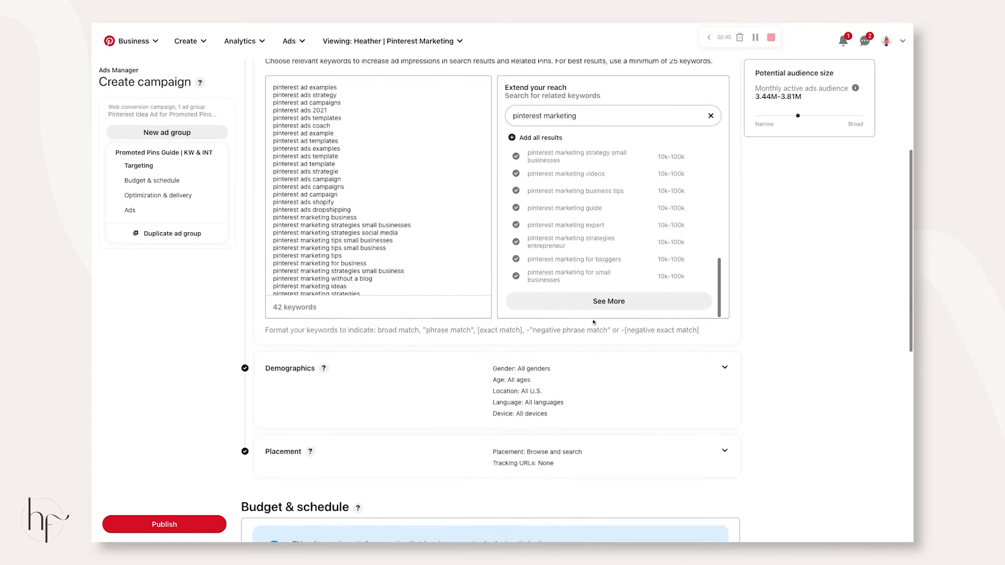
click(608, 344)
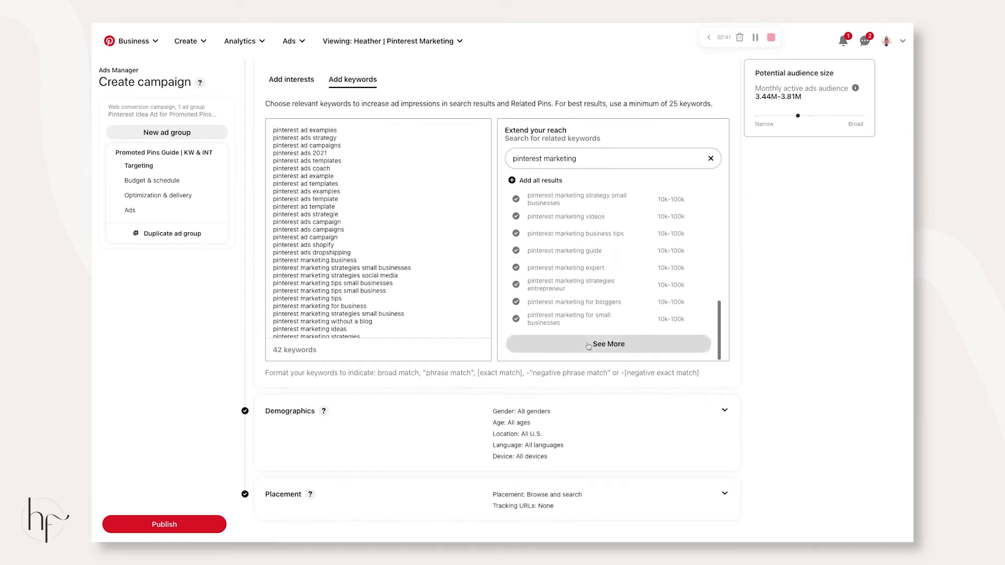
click(513, 181)
scroll(417, 237, down, 5)
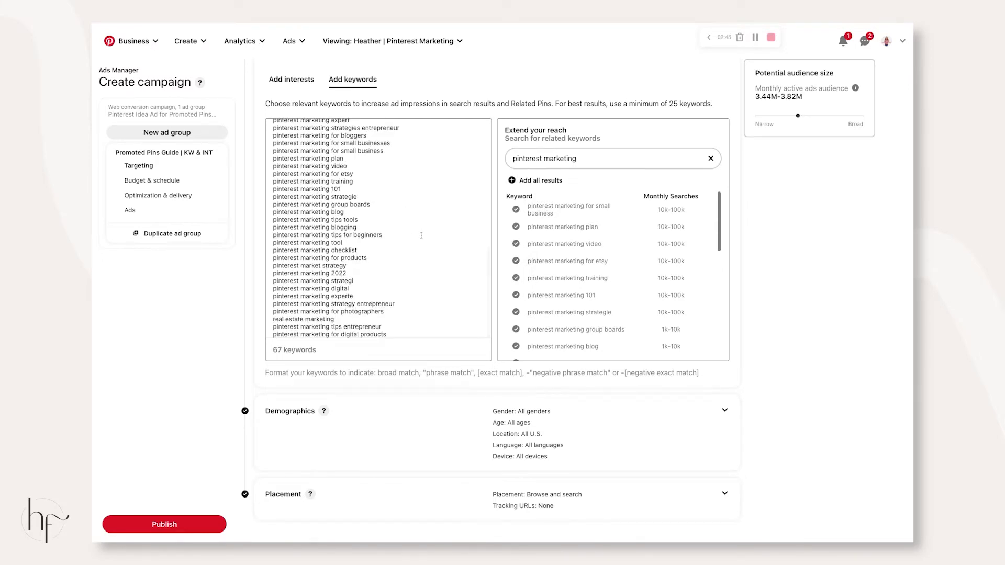
- Load and add the final related keywords, including marketing and digital marketing, and select the whole keyword list
scroll(422, 236, down, 1)
scroll(572, 250, down, 5)
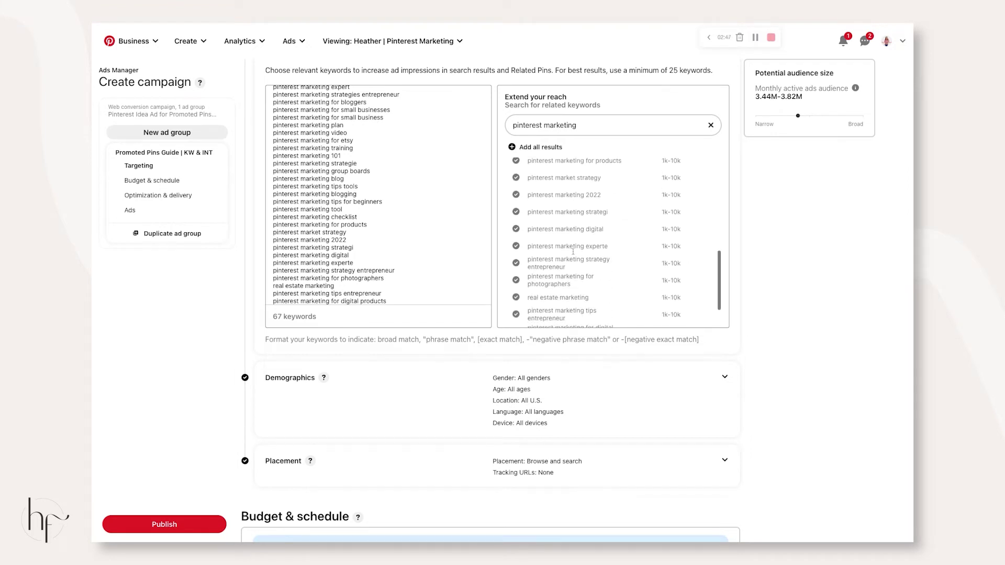
click(589, 314)
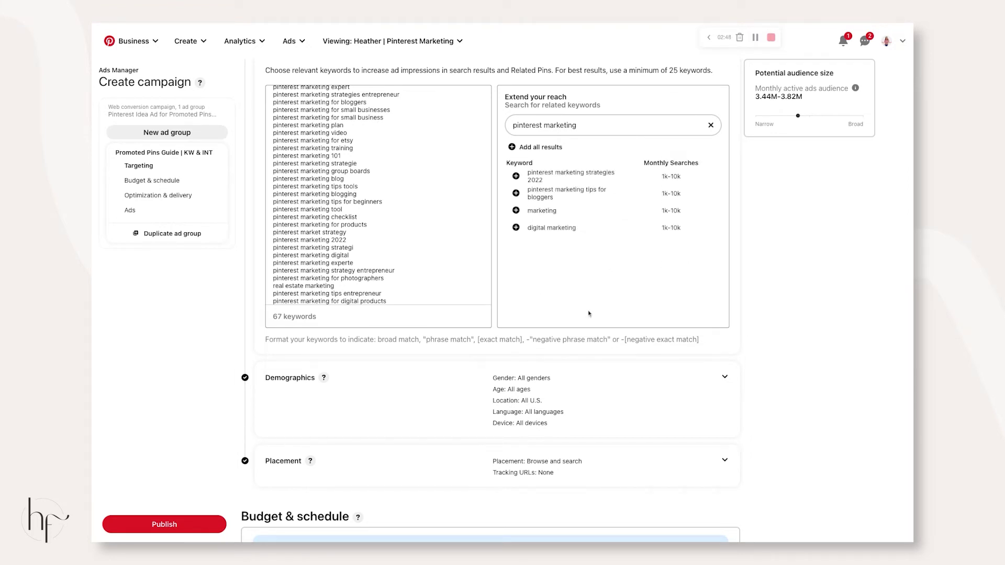
click(511, 147)
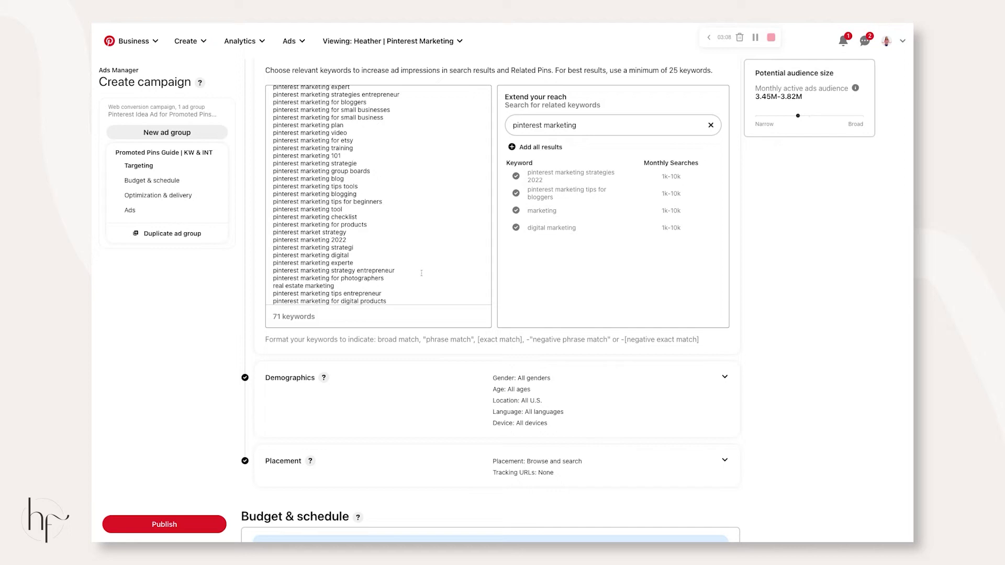
drag(390, 297, 279, 82)
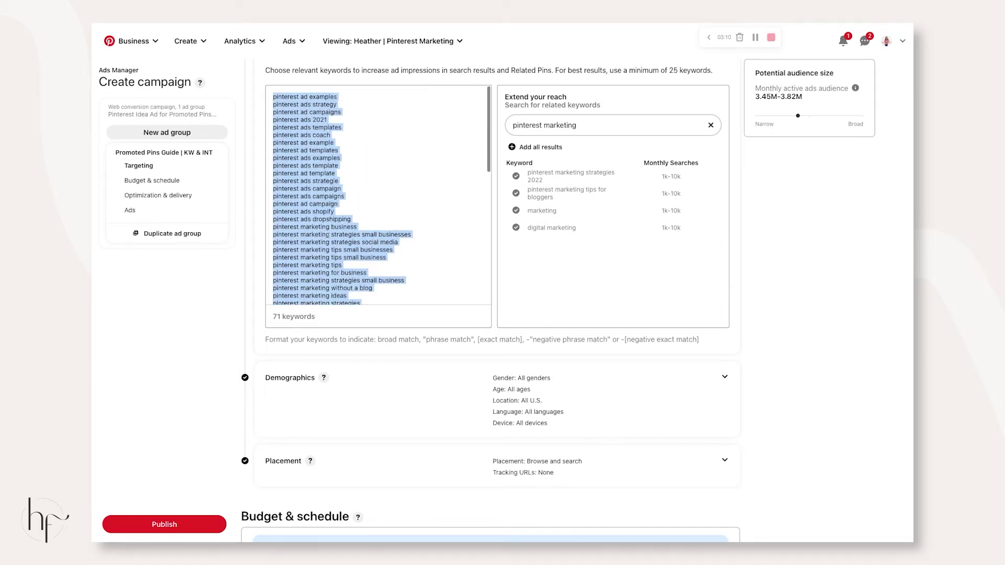
click(294, 325)
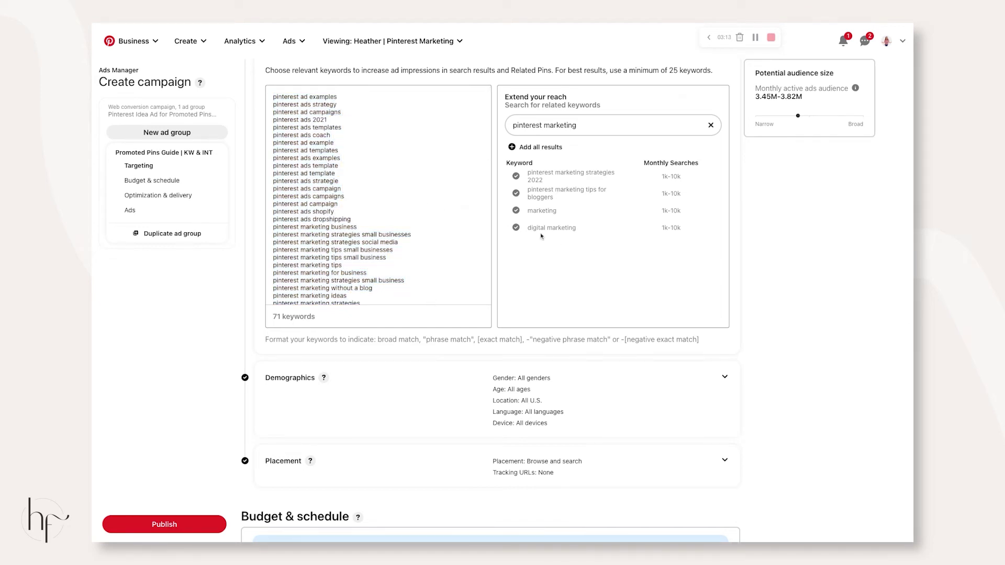
- Expand the ad group's Demographics and restrict the genders to Female and Unspecified, excluding Male
scroll(562, 248, down, 5)
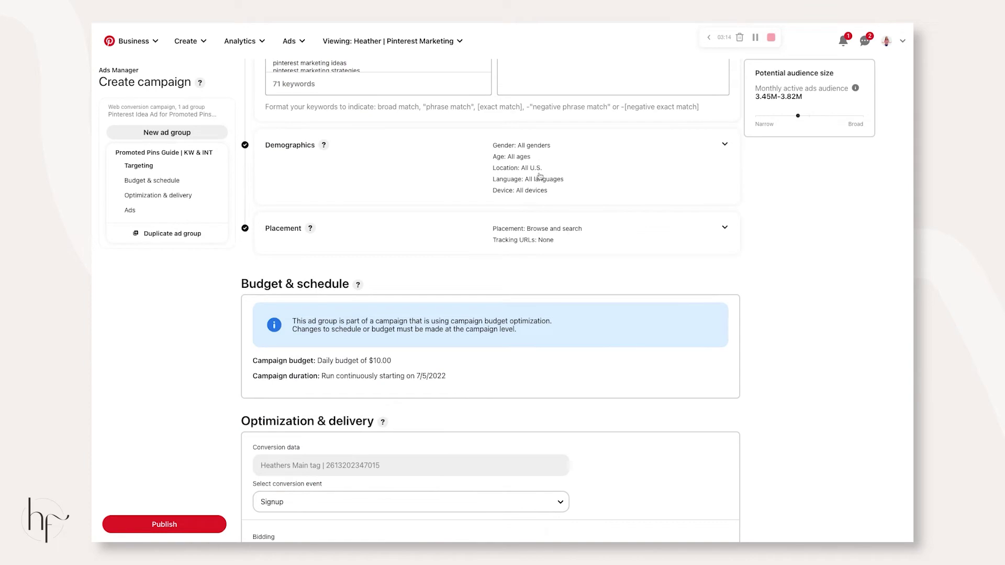
click(540, 177)
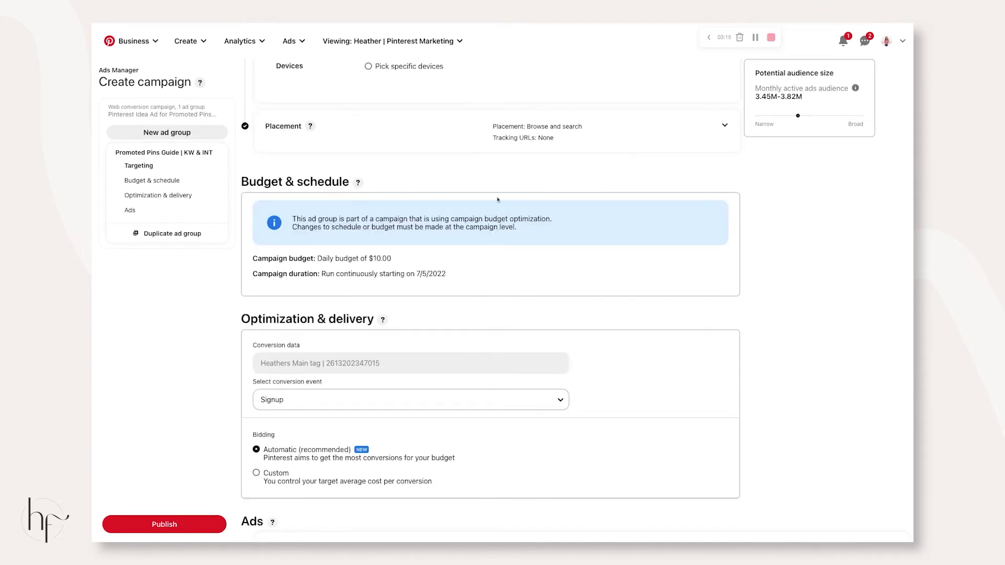
scroll(491, 207, up, 6)
scroll(501, 218, up, 2)
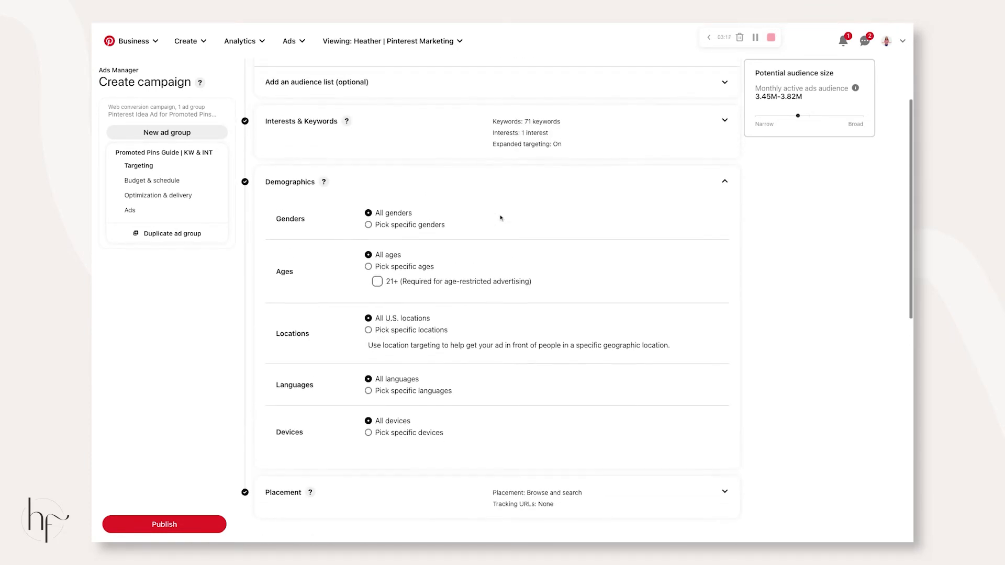
click(399, 228)
click(434, 247)
scroll(466, 265, up, 1)
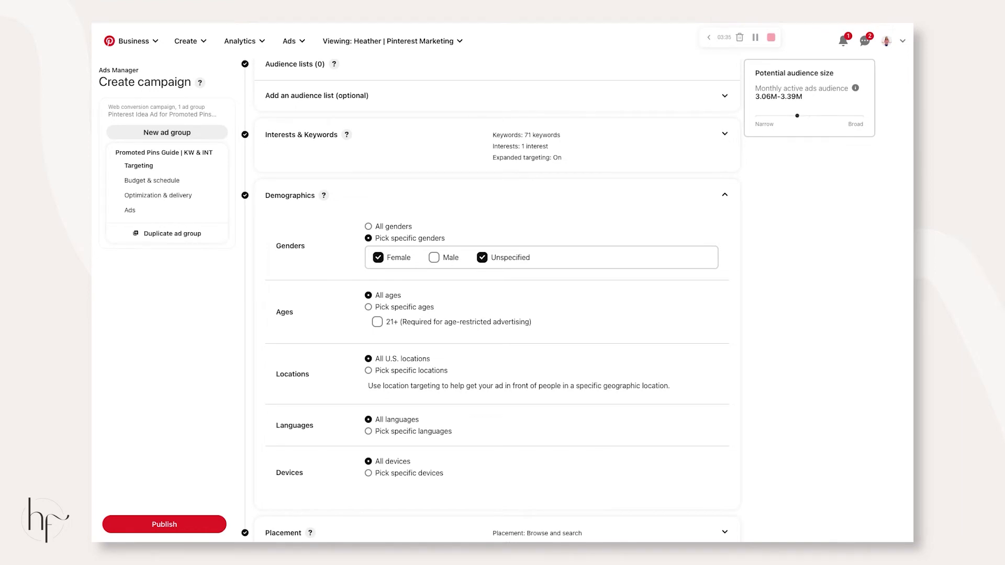
- Review the remaining demographic, placement and budget settings, and reopen Interests & Keywords to look over the interest options
scroll(497, 298, down, 3)
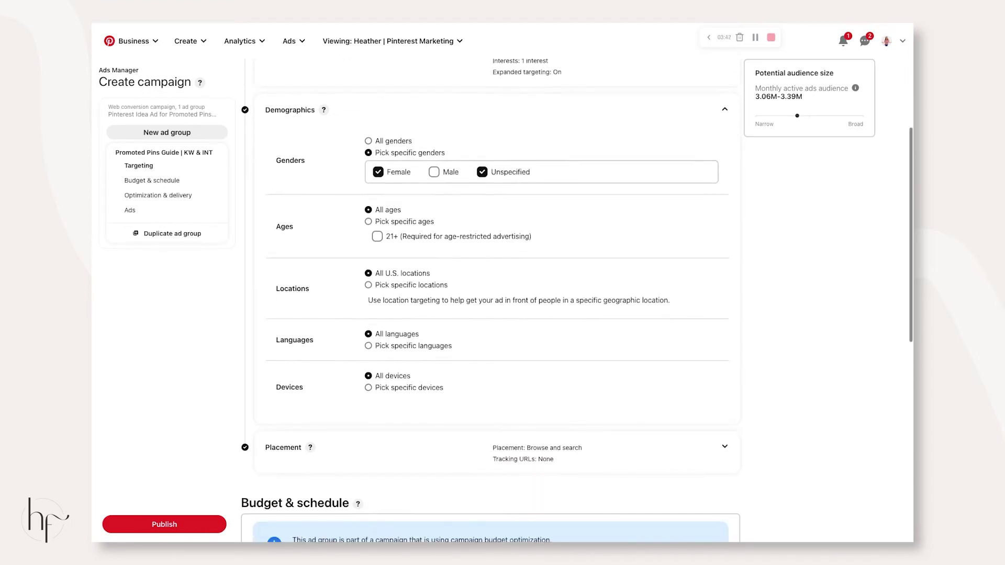
scroll(397, 107, down, 4)
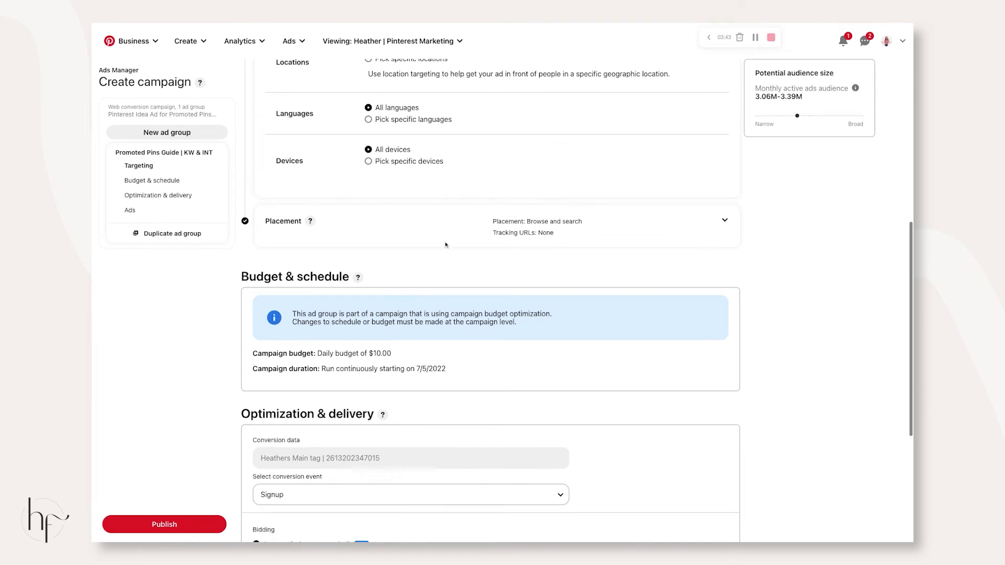
scroll(408, 107, up, 1)
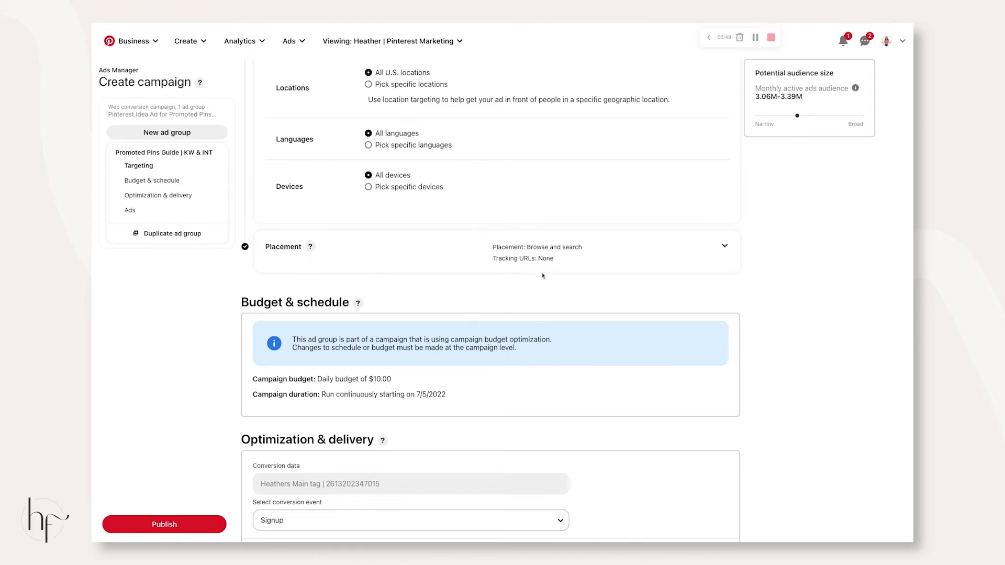
scroll(504, 265, up, 6)
scroll(504, 264, up, 2)
click(475, 237)
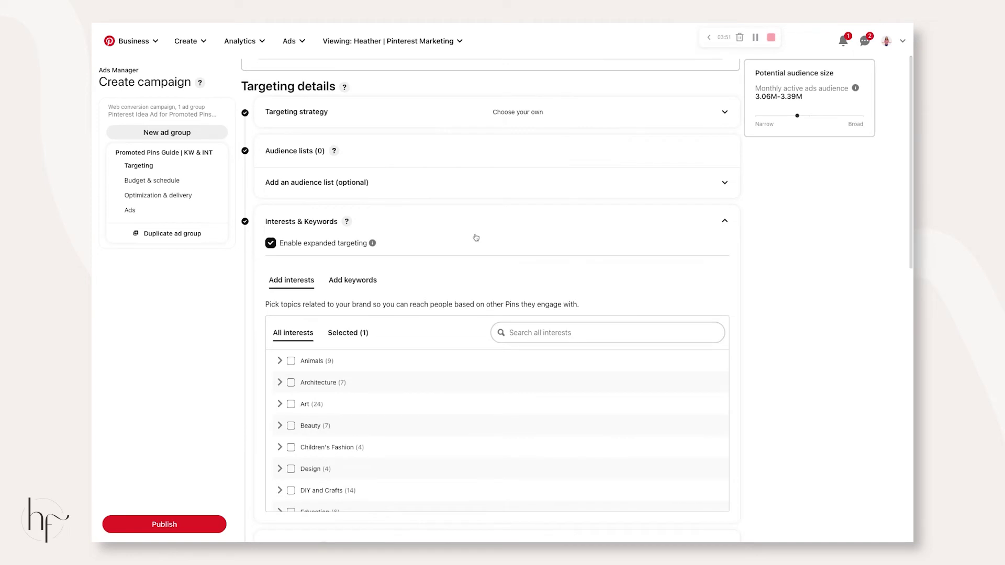
scroll(476, 237, down, 1)
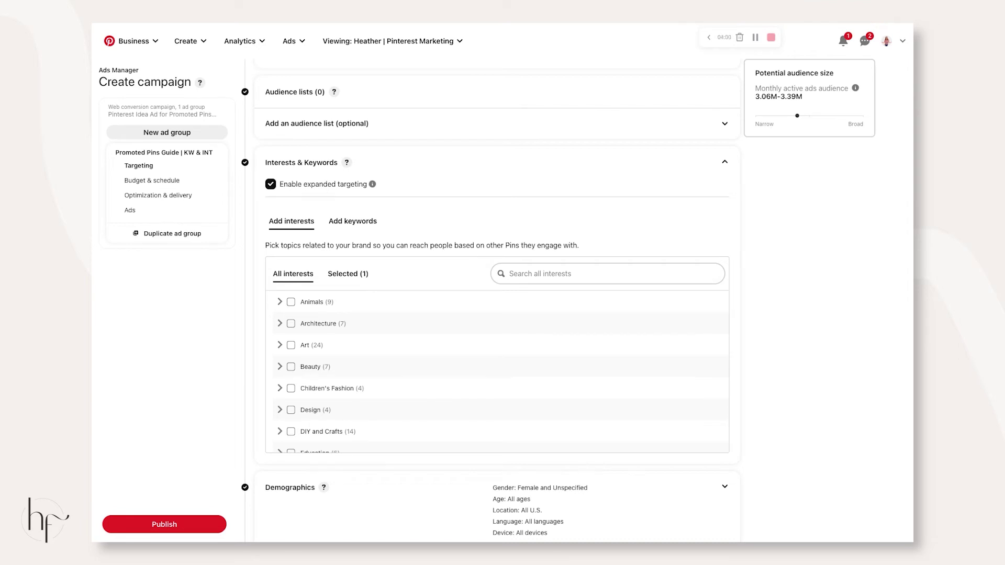
- Set the conversion event under Optimization & delivery to Lead
scroll(497, 303, down, 8)
scroll(497, 304, down, 3)
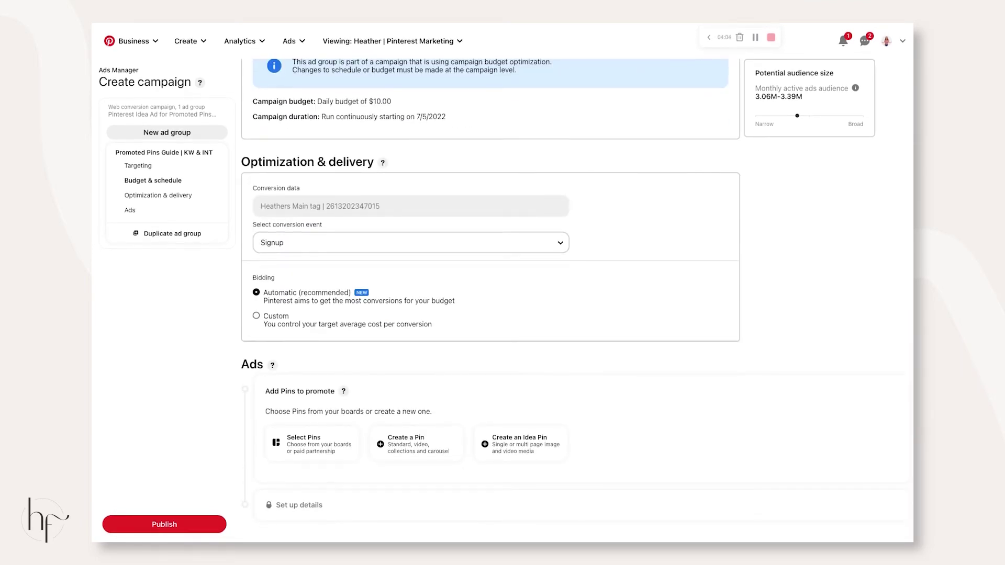
click(316, 247)
key(l)
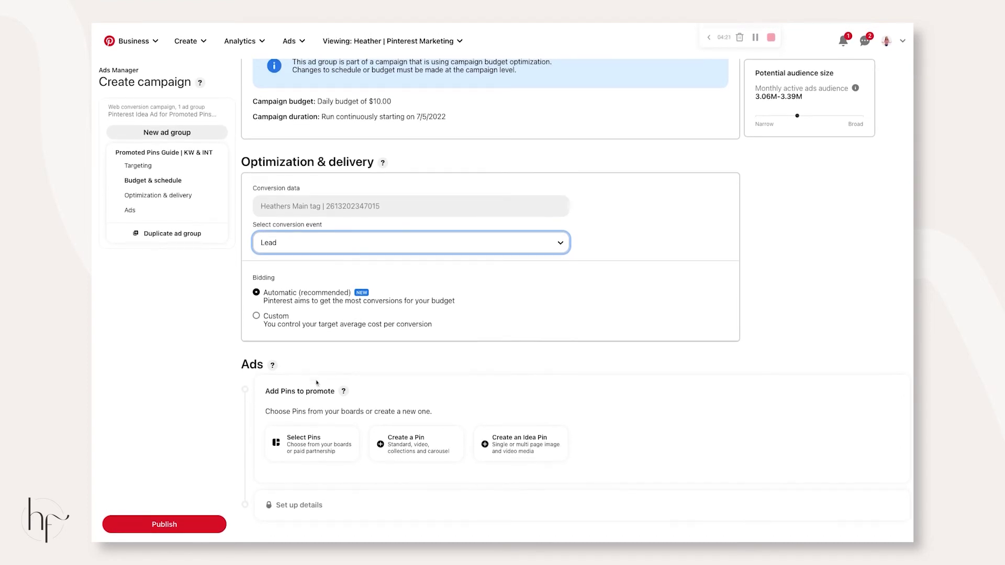
- Choose the existing "5 Steps to Use Pinterest..." idea Pin from all Pins and add it to the ad group
click(307, 444)
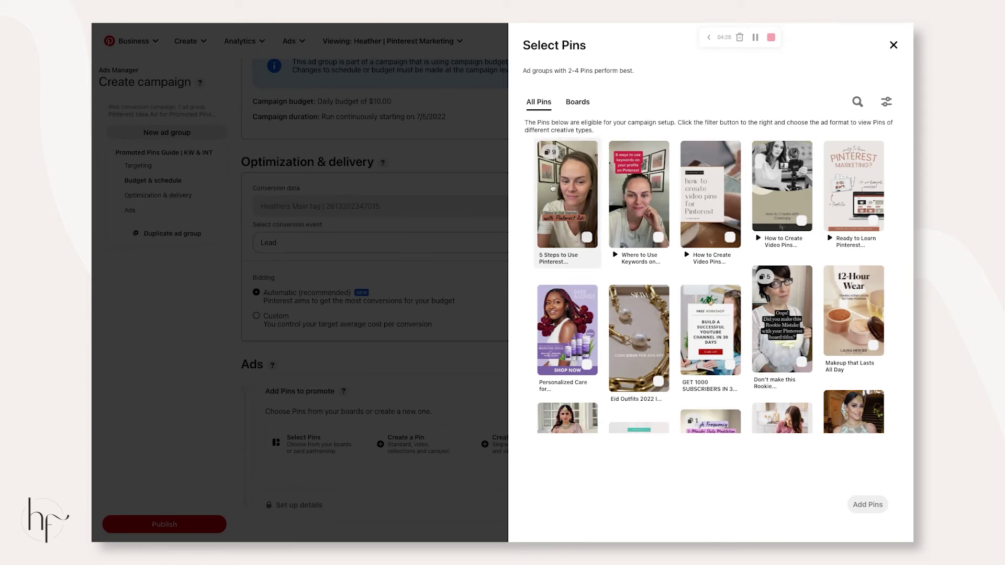
click(586, 238)
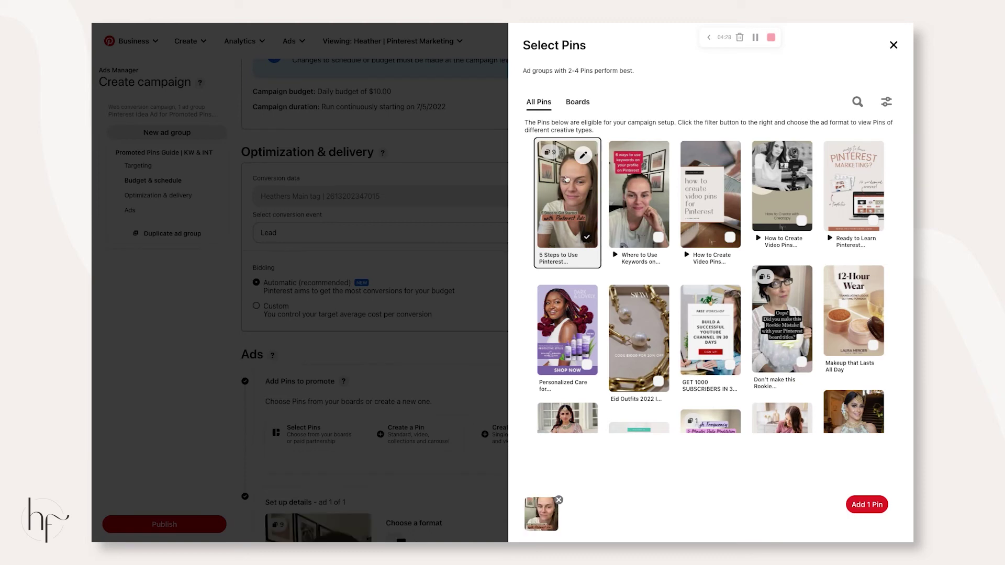
click(868, 506)
- Set the idea ad's destination URL to the advertiser site's /pinterest-automation-guide/ page and request a preview of the ad
scroll(411, 382, down, 5)
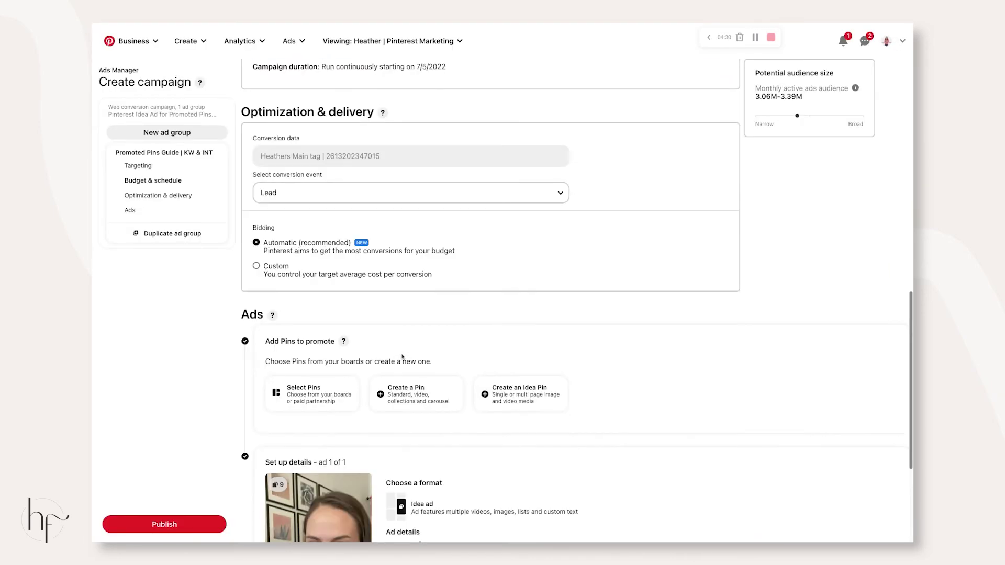
click(470, 398)
click(521, 377)
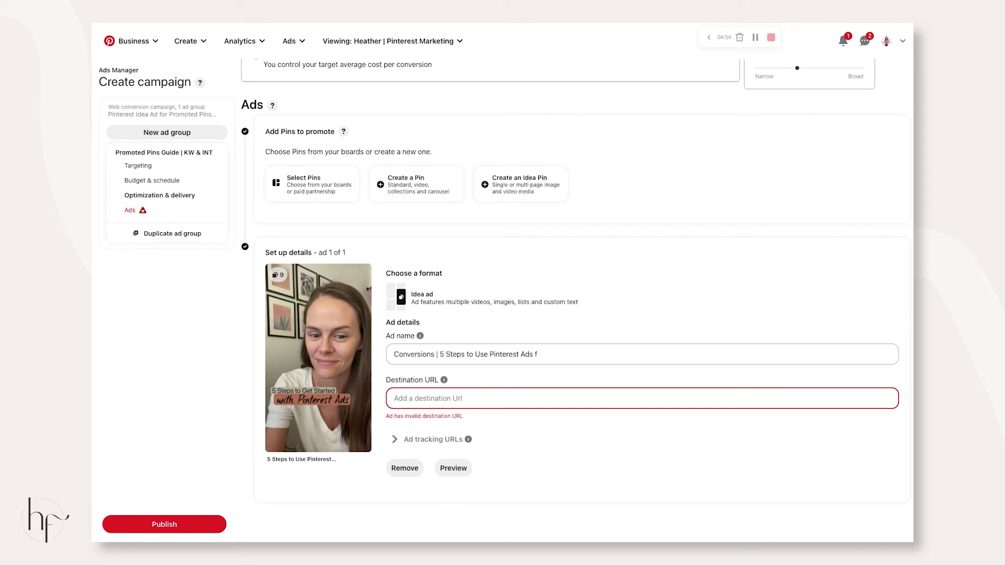
click(531, 402)
text(https://heatherfarris.com/pinterest-automation-guide/)
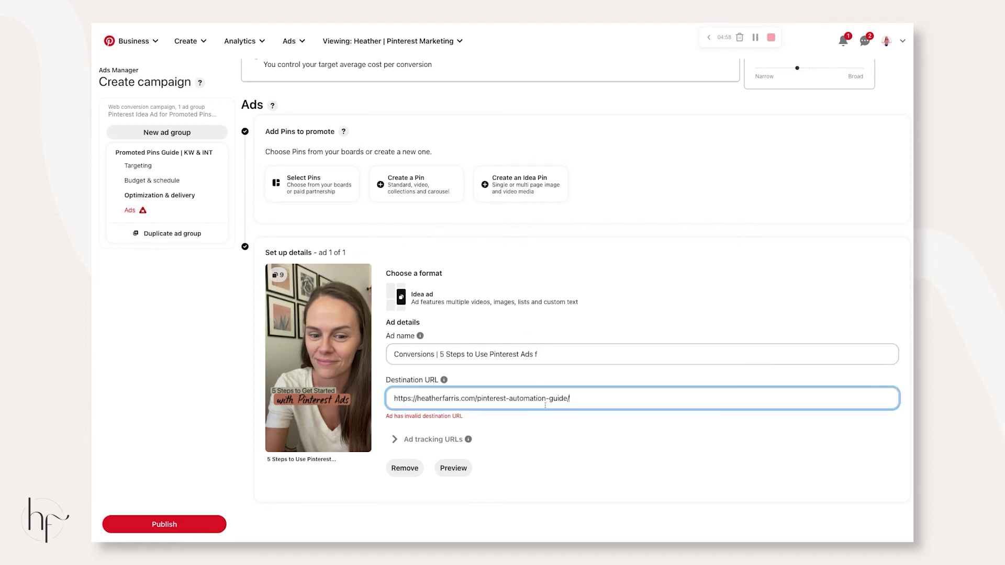
click(605, 438)
scroll(601, 439, down, 1)
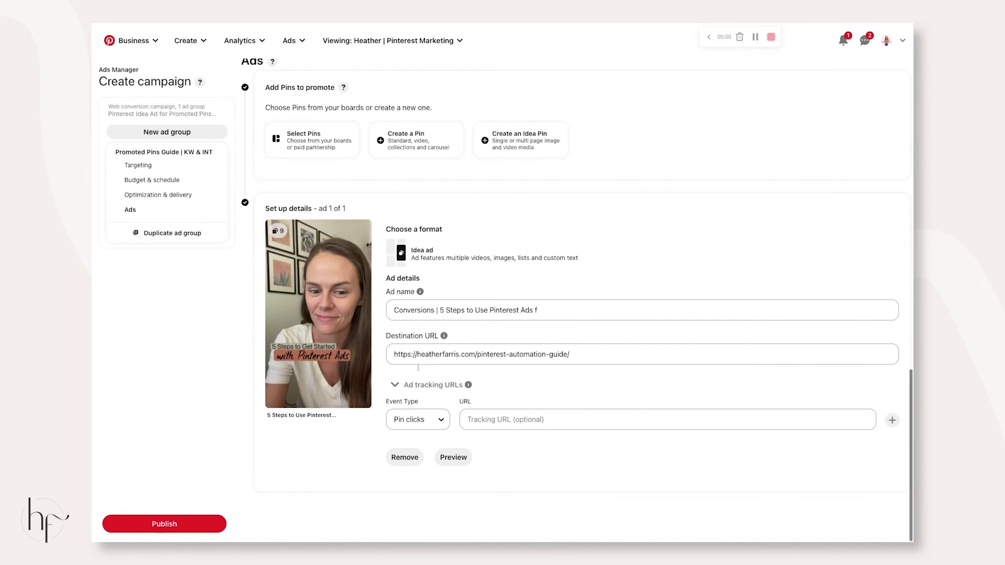
click(422, 386)
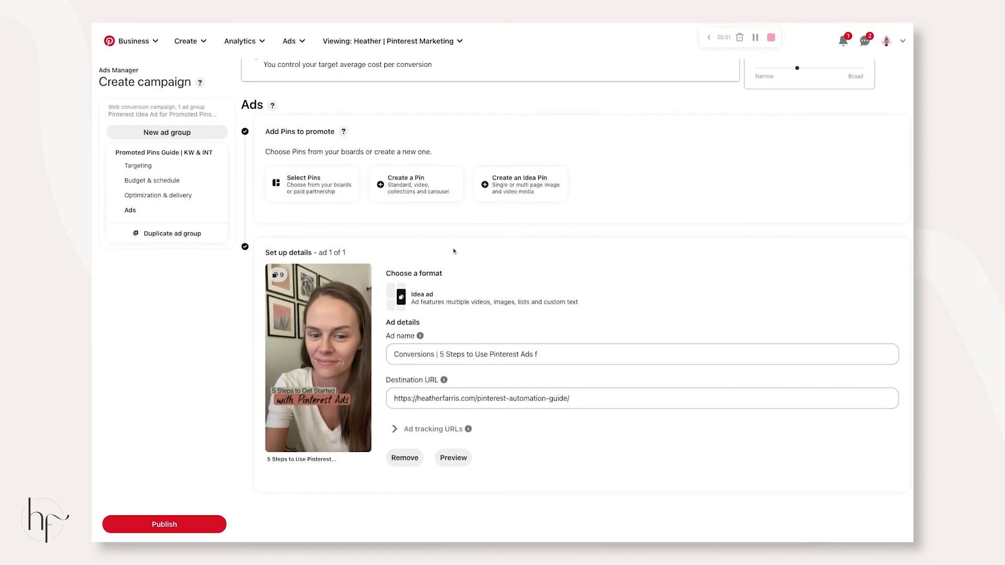
click(454, 458)
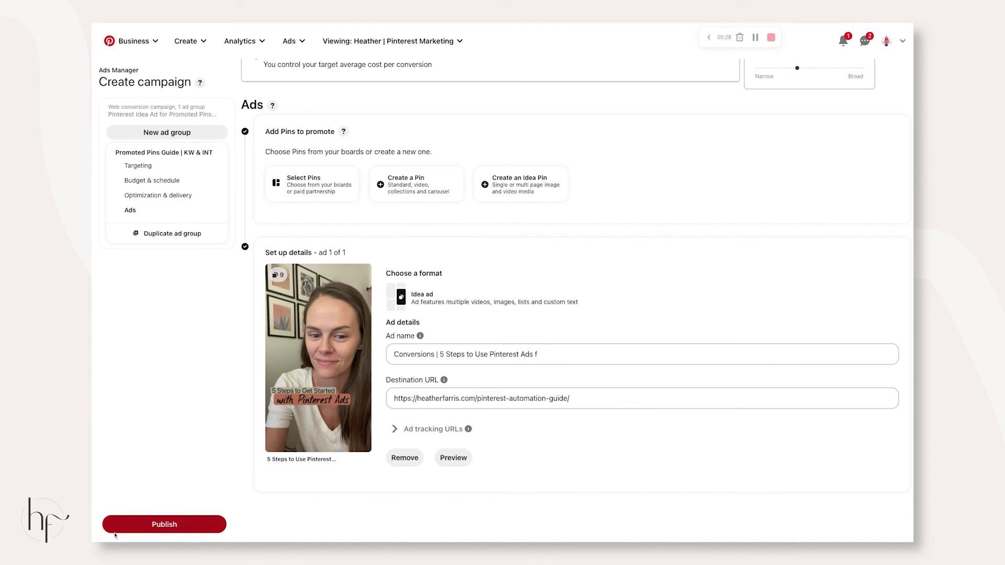
- Publish the campaign and look through the metric columns for Pinterest Idea Ad for Promoted Pins Guide in the campaigns table
click(154, 527)
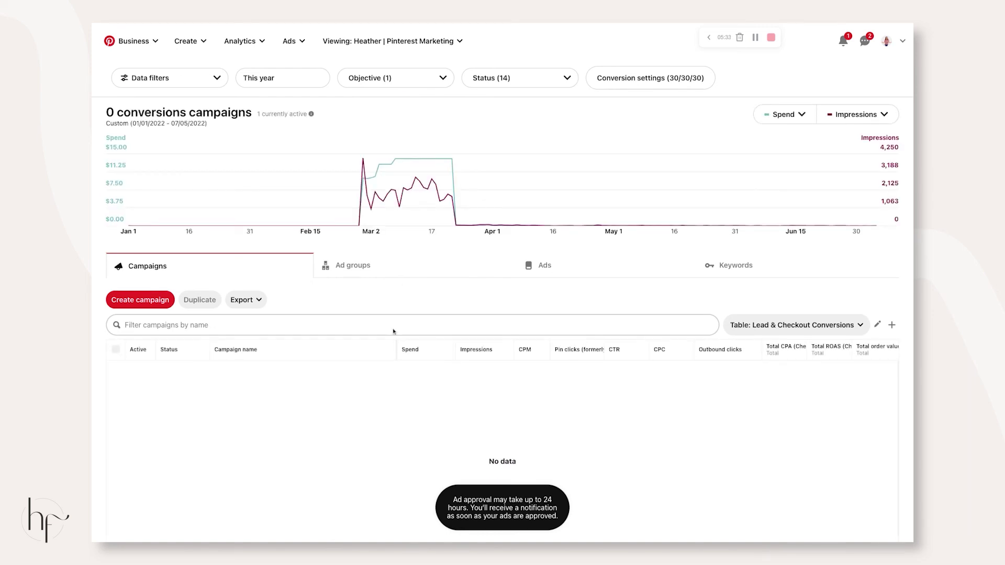
scroll(401, 414, down, 1)
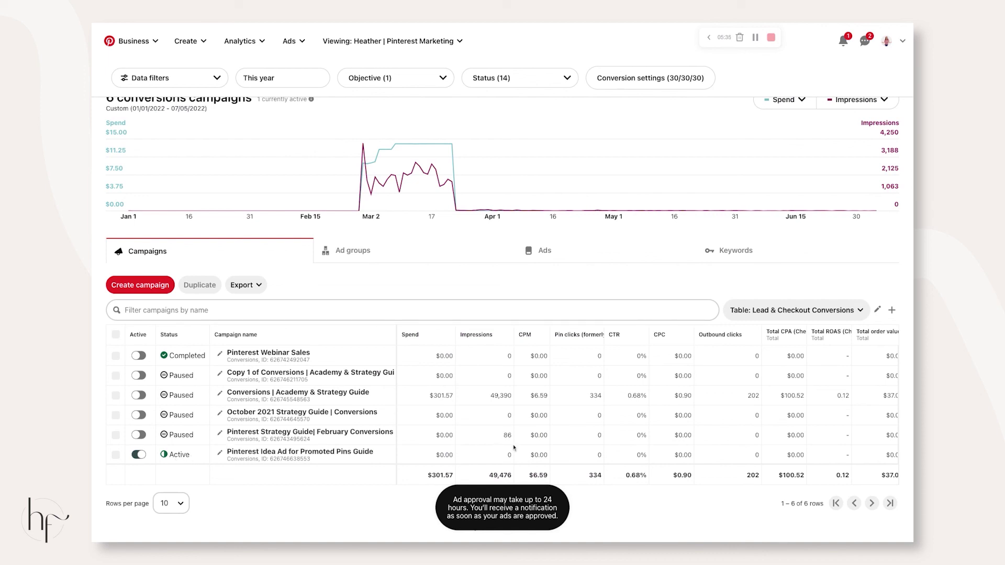
scroll(567, 453, right, 5)
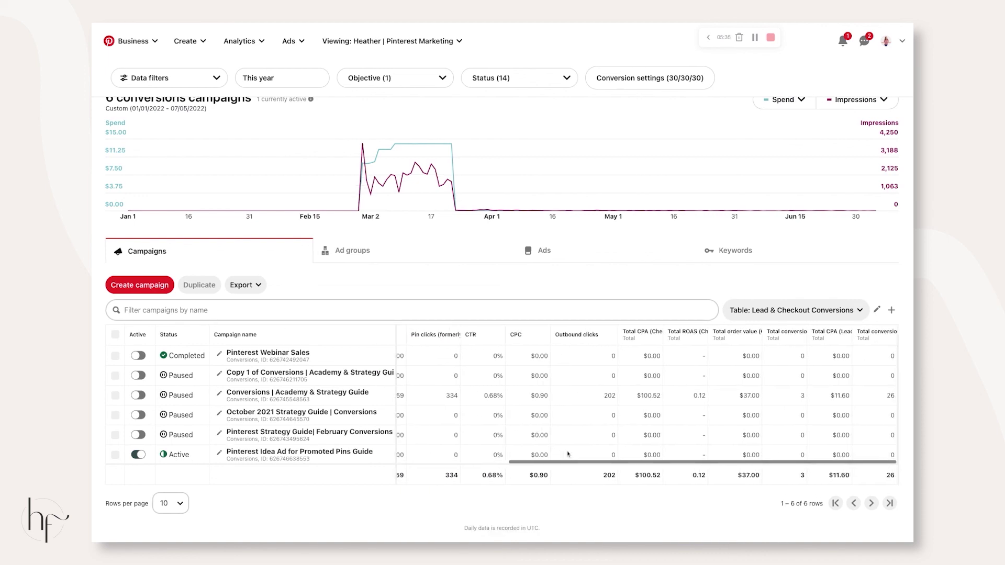
scroll(568, 454, left, 5)
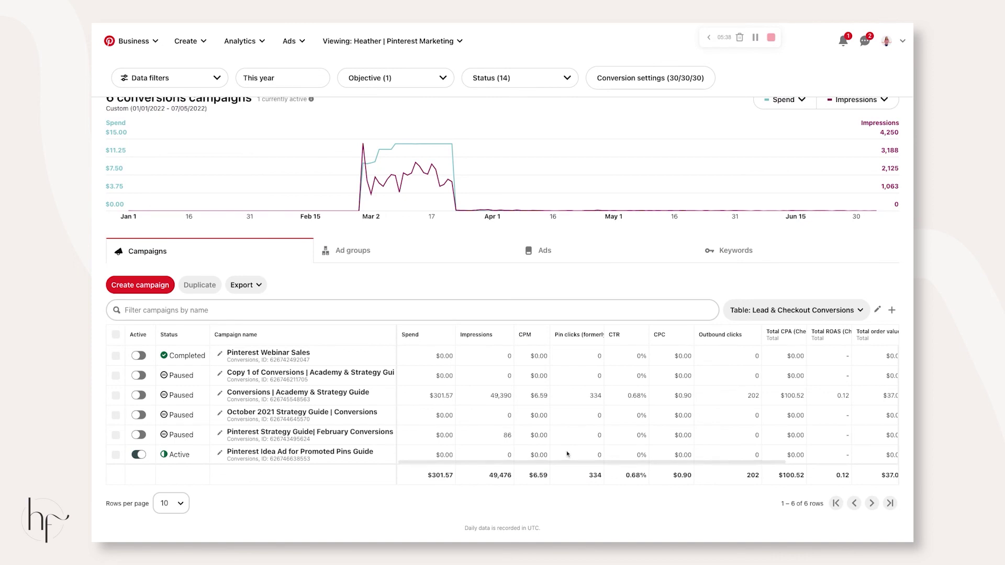